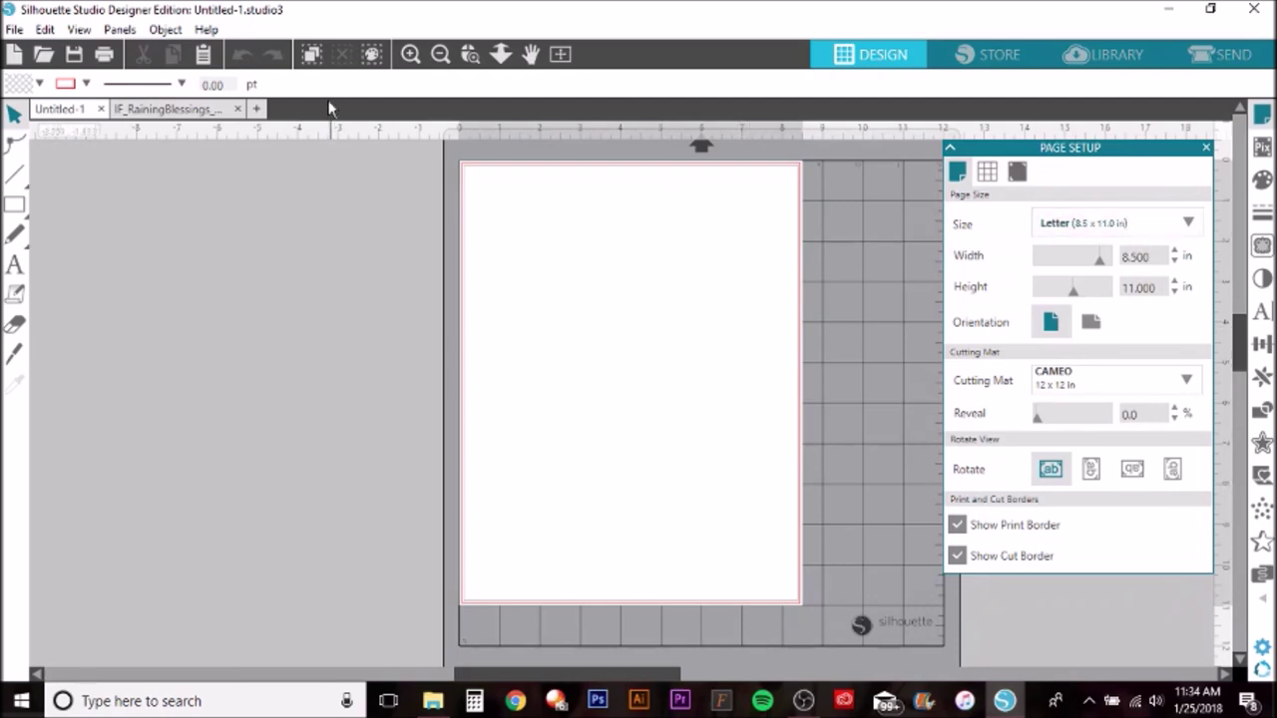
# Check the installed software edition and release number in the program's version information
pyautogui.click(207, 30)
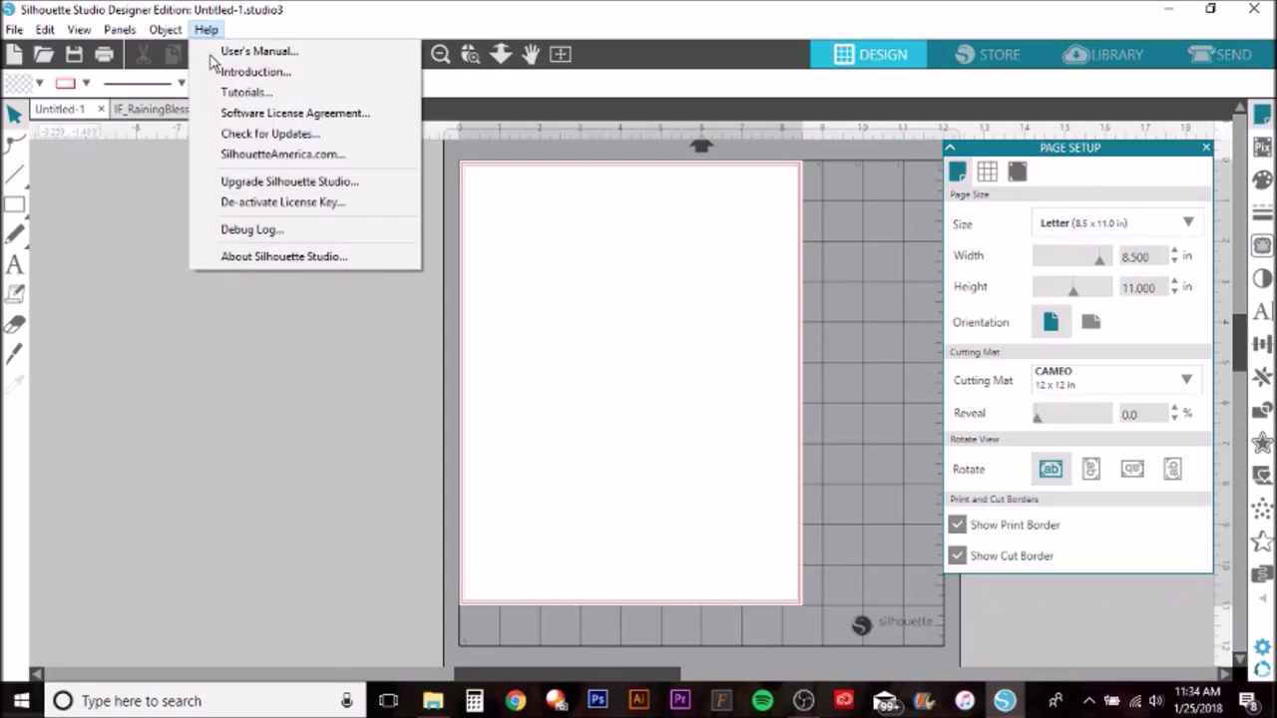
pyautogui.click(265, 256)
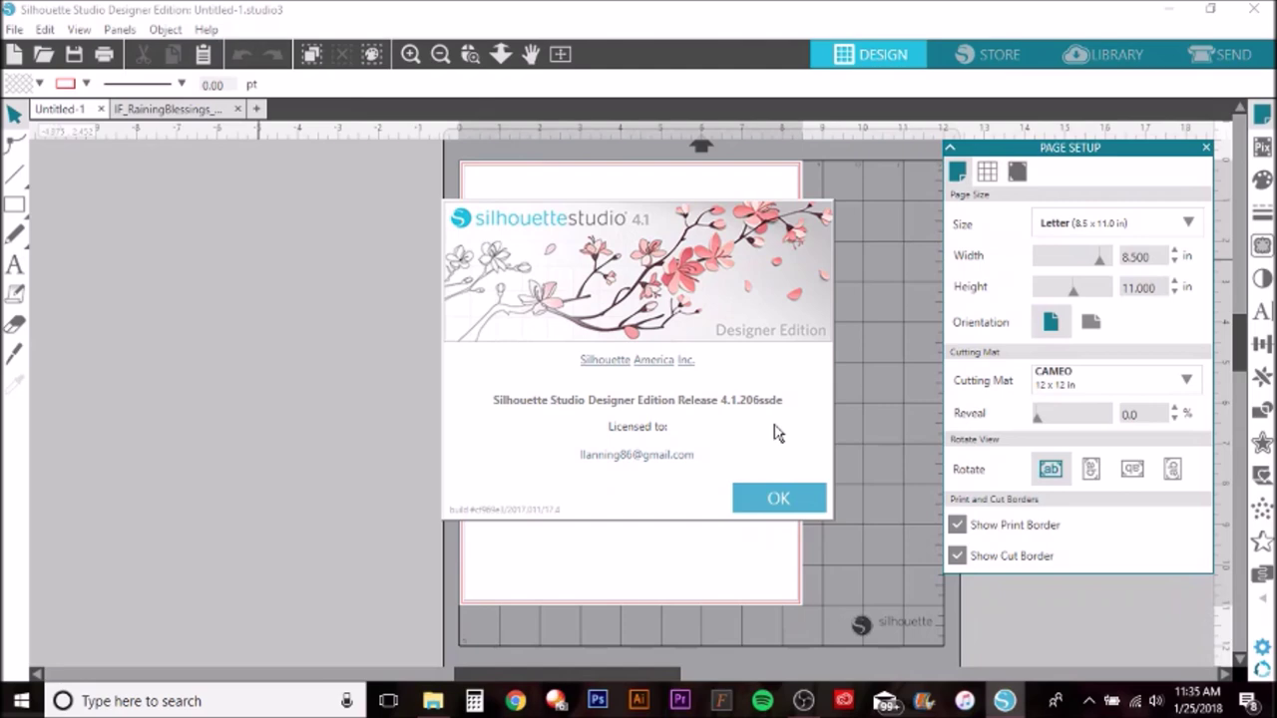
pyautogui.click(763, 495)
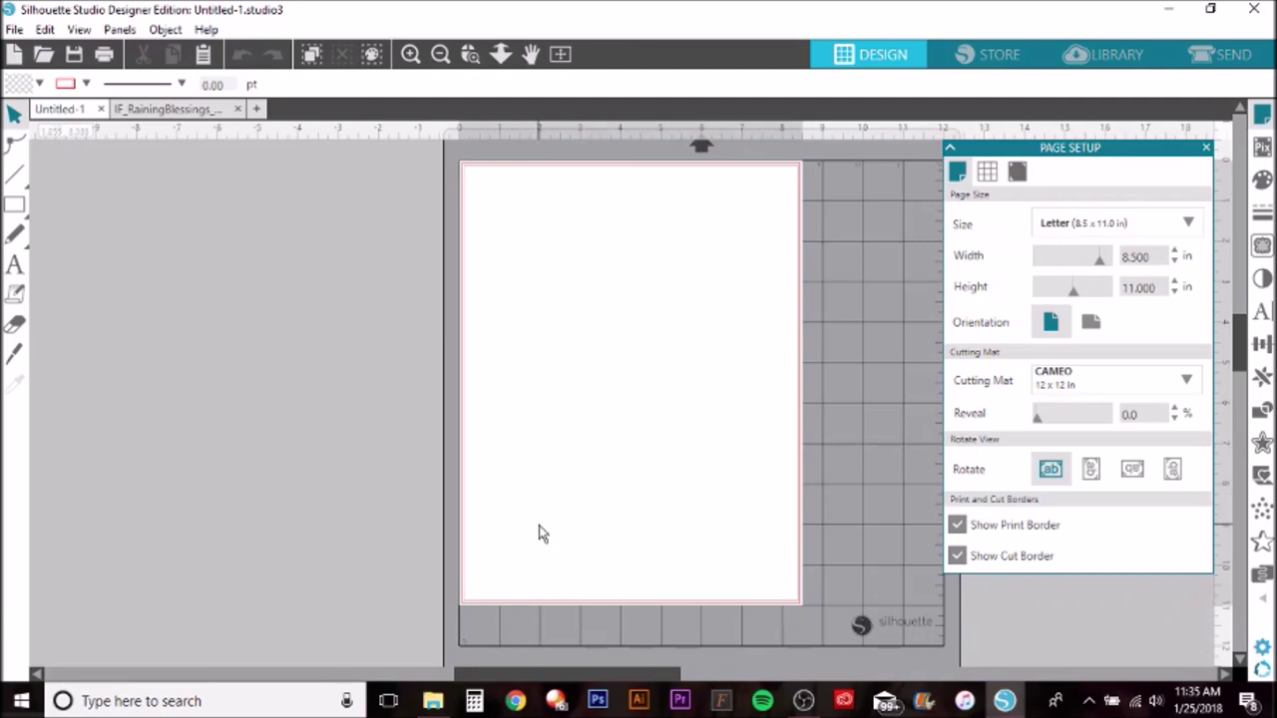
# Import the IF_RainingBlessings_p1 PDF from the Paid Stuff folder onto the blank page as an image
pyautogui.click(432, 701)
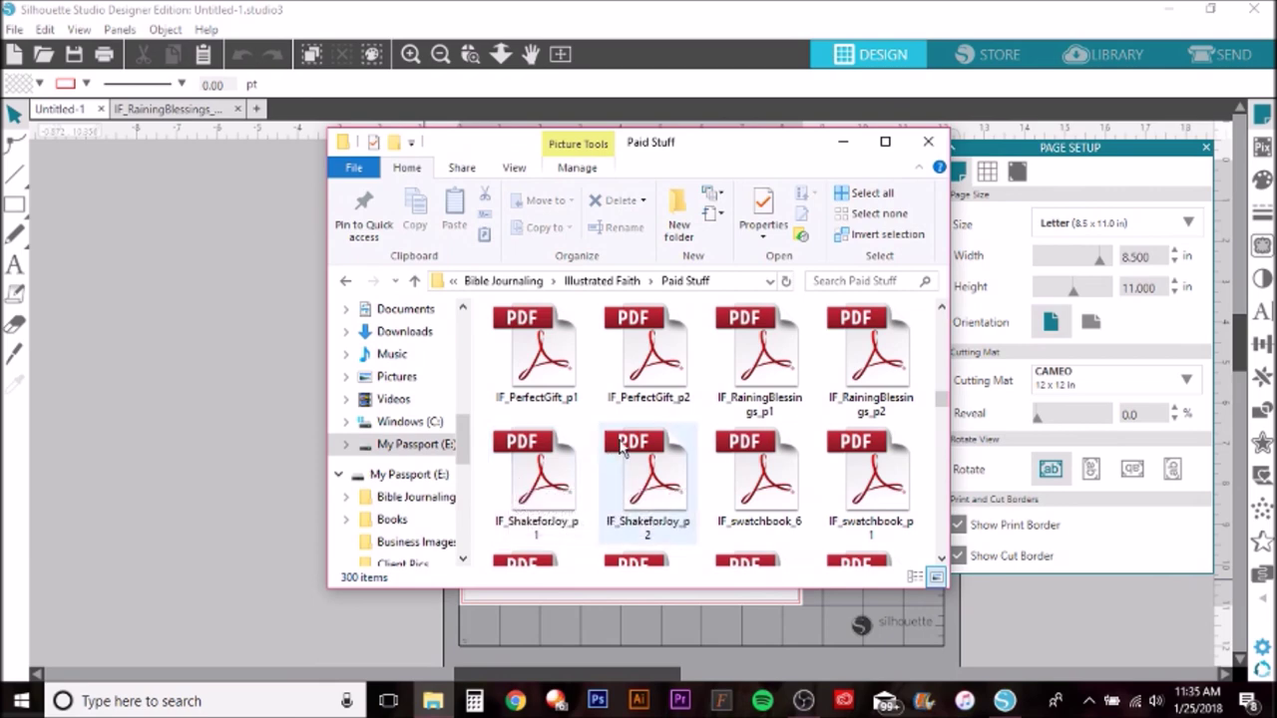
pyautogui.moveTo(689, 156); pyautogui.dragTo(568, 169)
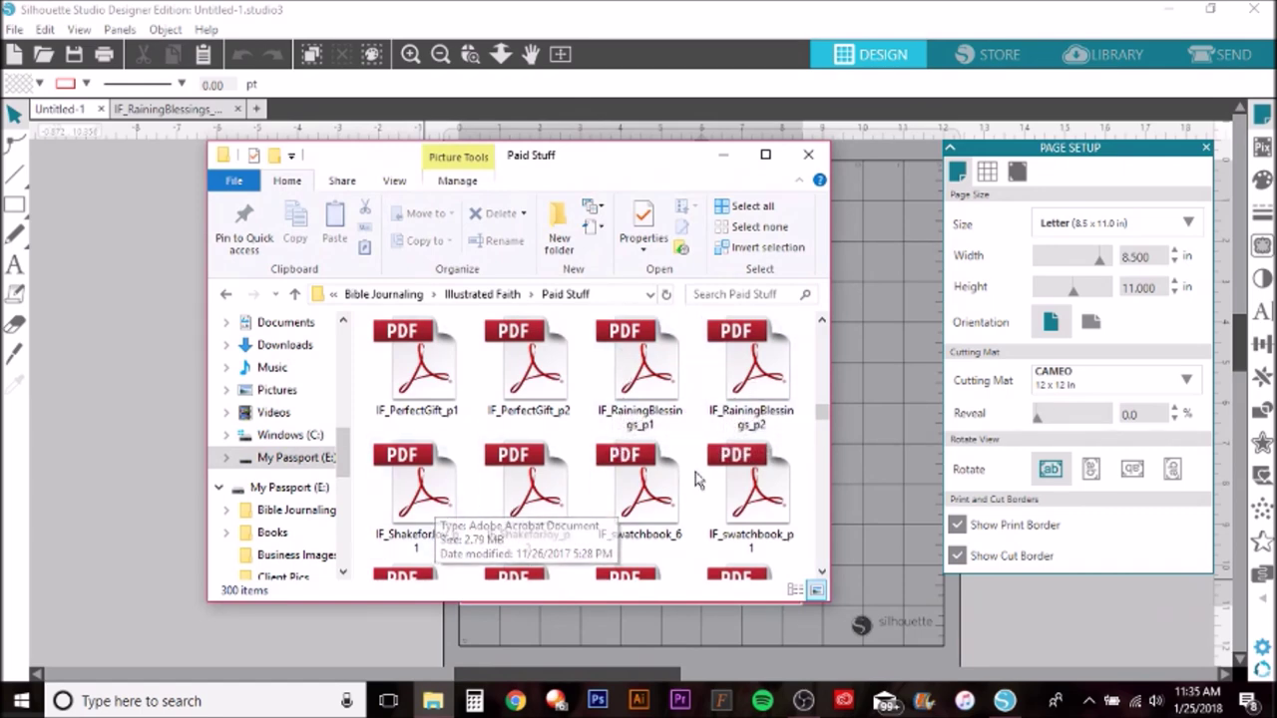
pyautogui.click(665, 377)
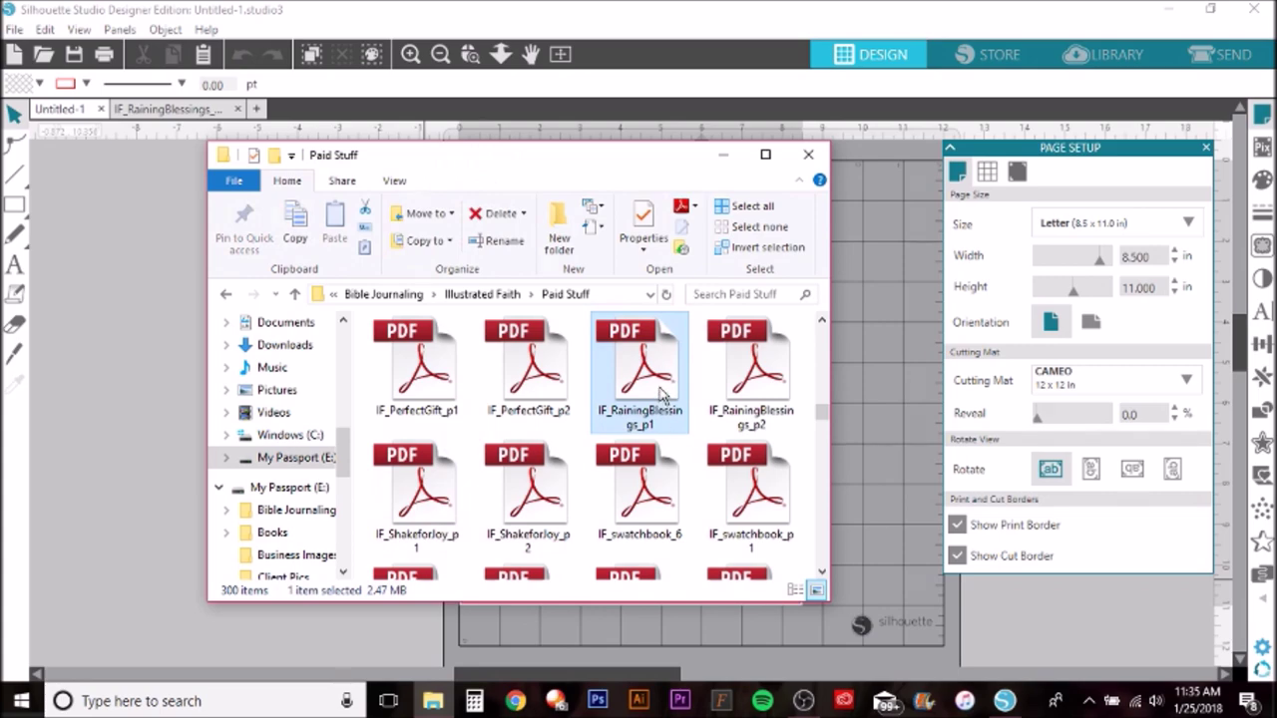
pyautogui.moveTo(645, 166); pyautogui.dragTo(363, 179)
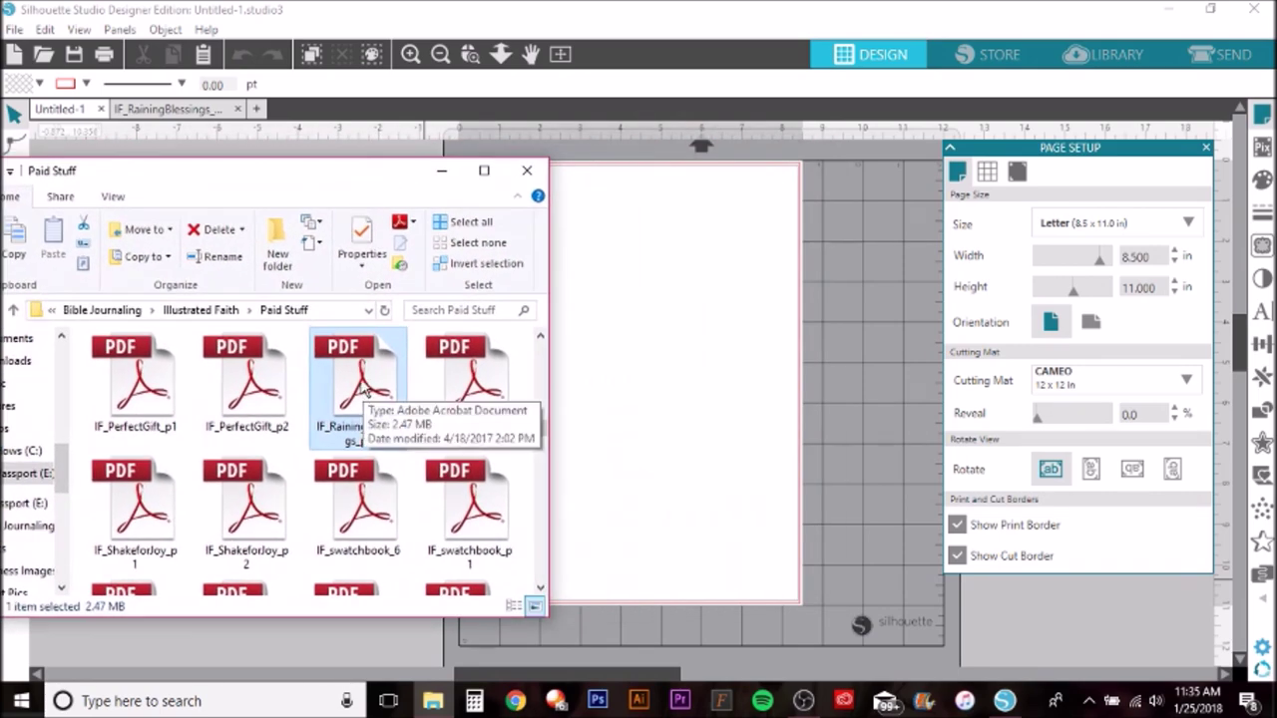
pyautogui.moveTo(365, 397); pyautogui.dragTo(638, 396)
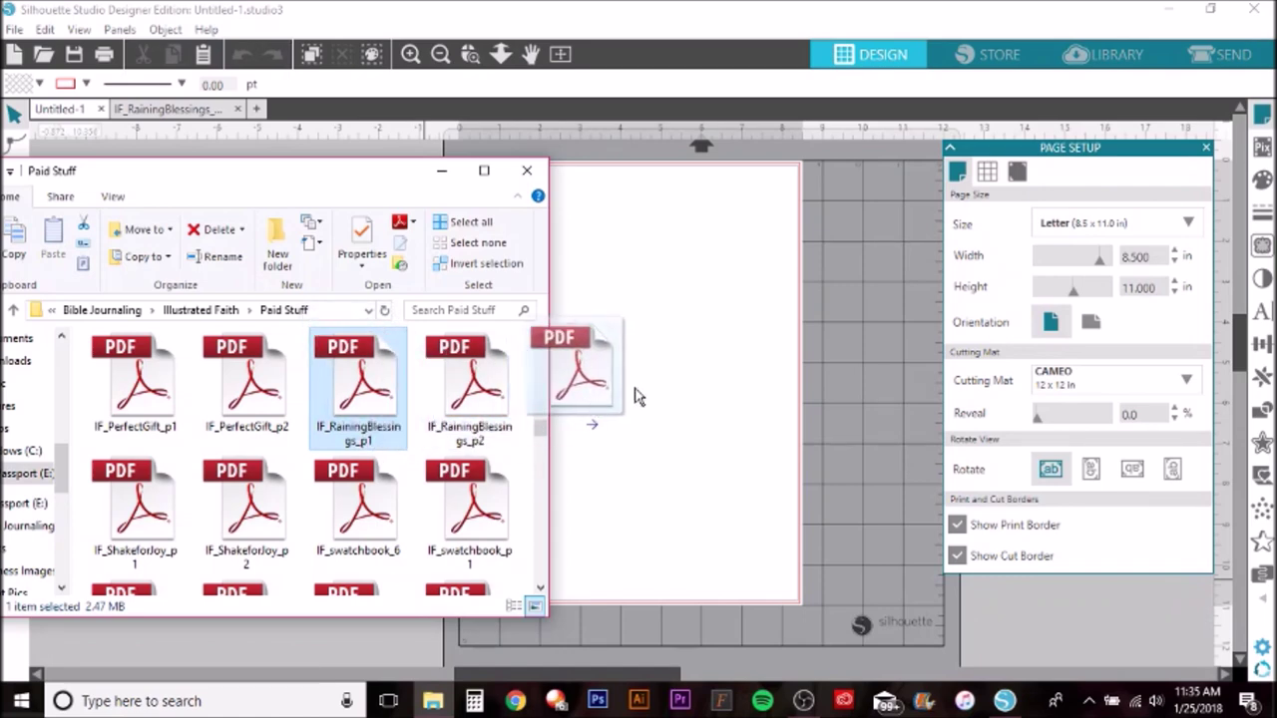
pyautogui.moveTo(639, 396); pyautogui.dragTo(613, 371)
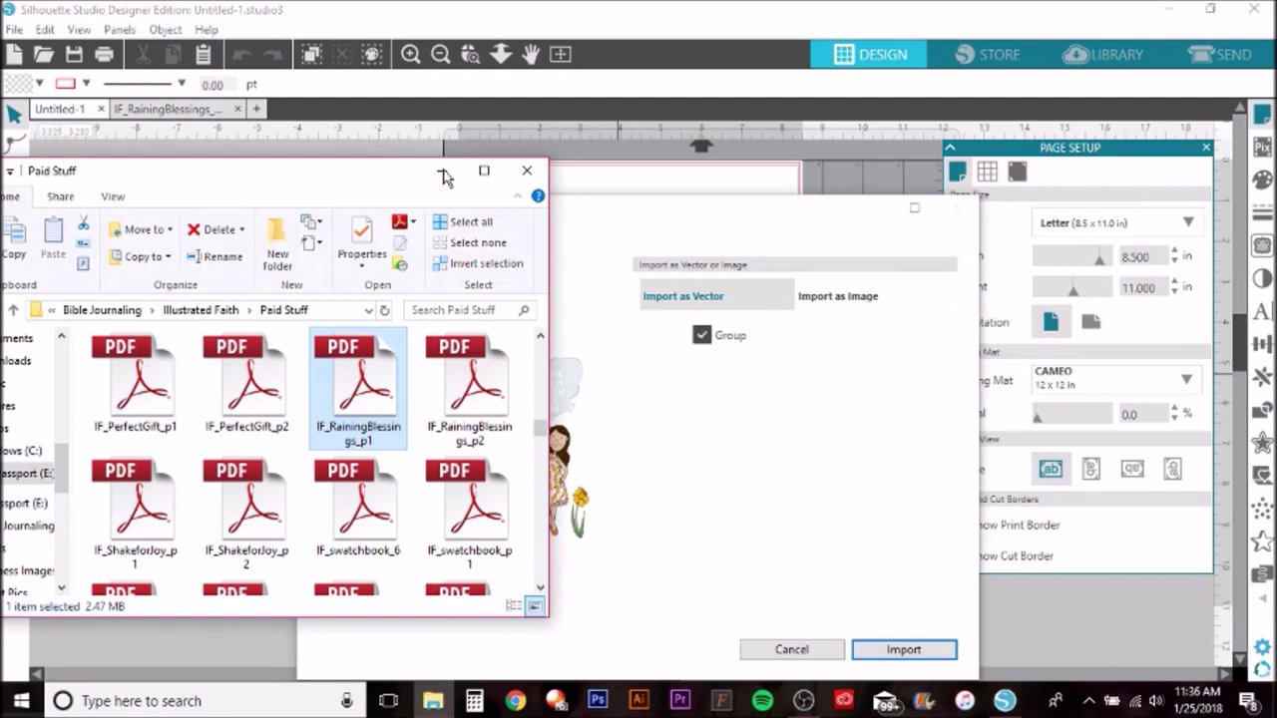
pyautogui.click(718, 215)
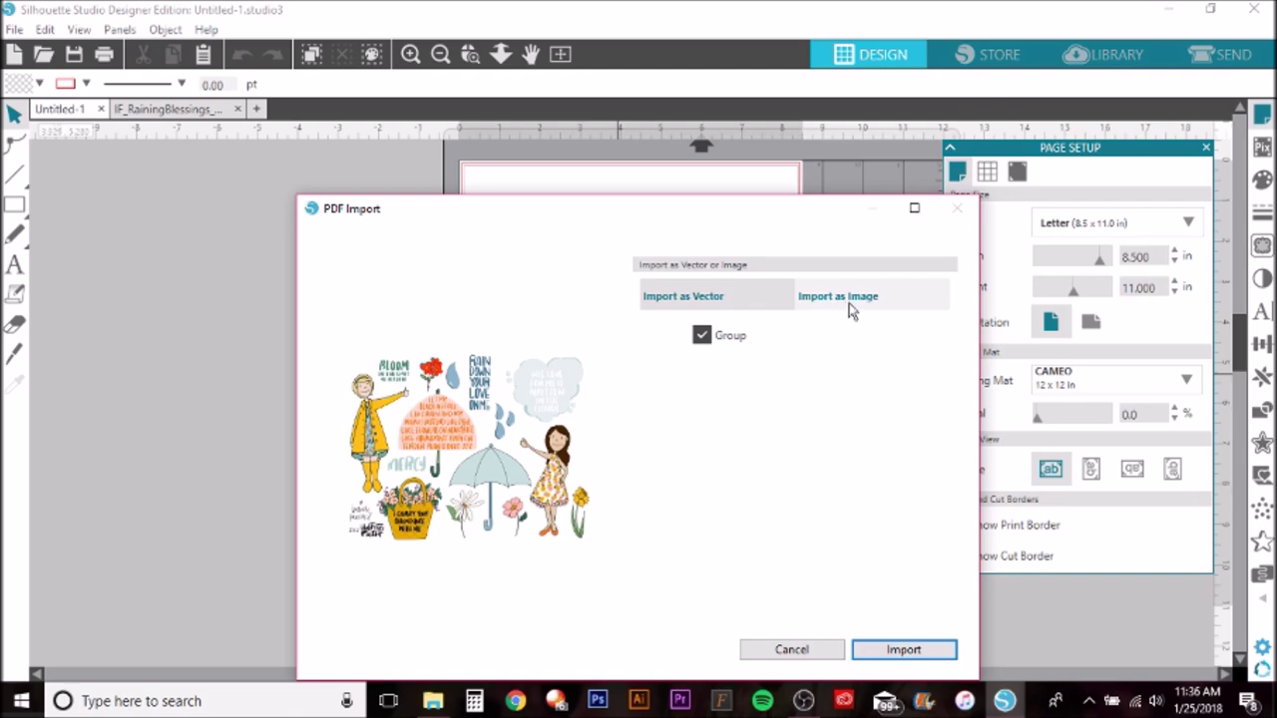
pyautogui.click(904, 650)
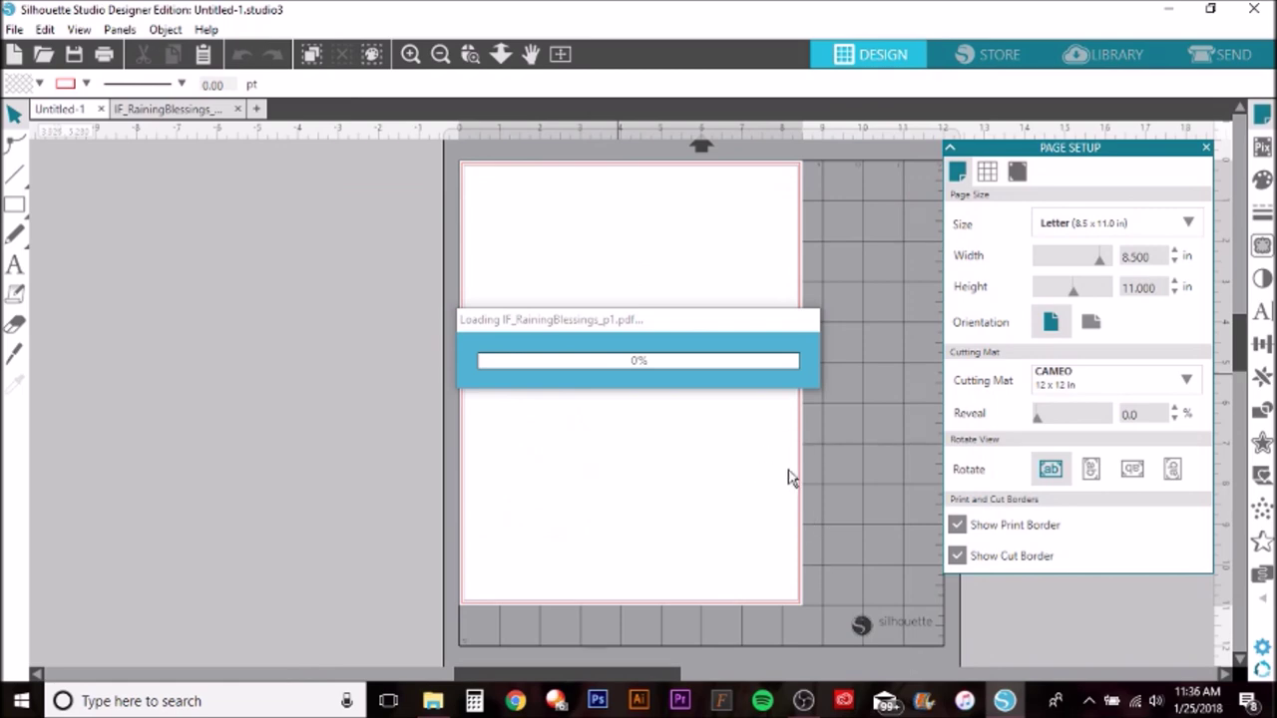
# Rotate the imported artwork 90 degrees clockwise and position it to fill the portrait letter page
pyautogui.moveTo(720, 319); pyautogui.dragTo(651, 326)
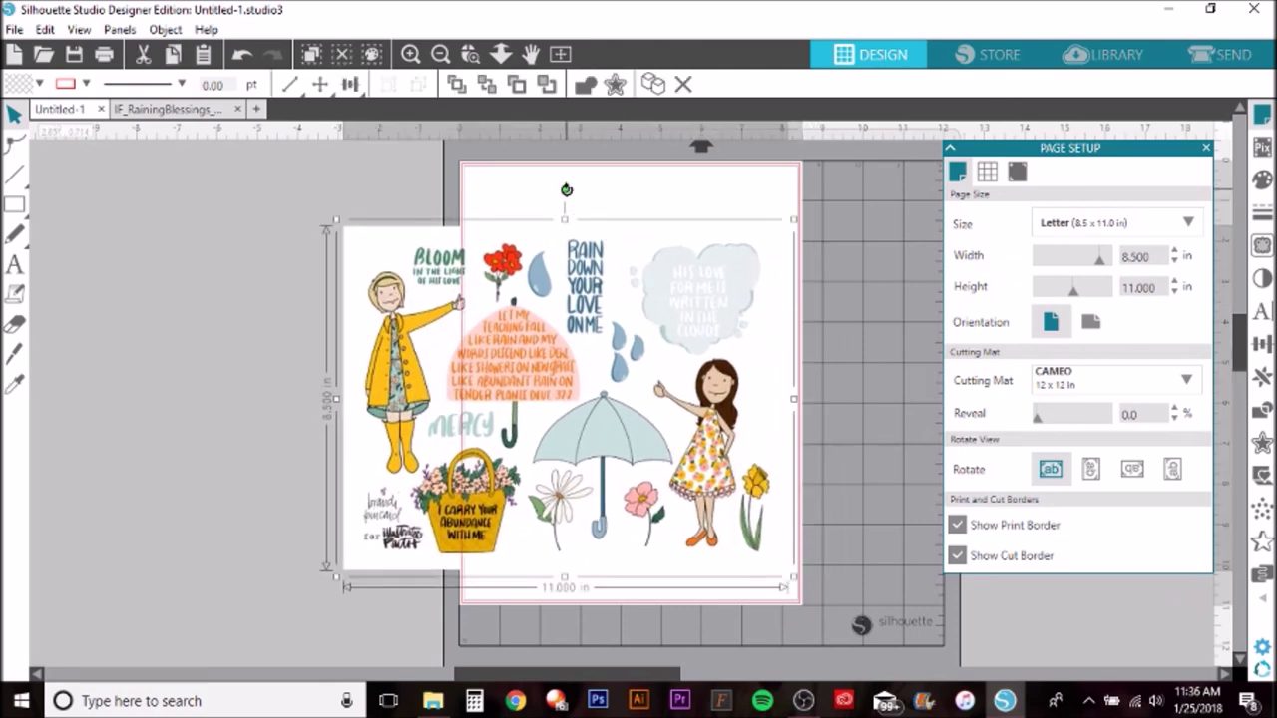
pyautogui.moveTo(566, 190); pyautogui.dragTo(661, 397)
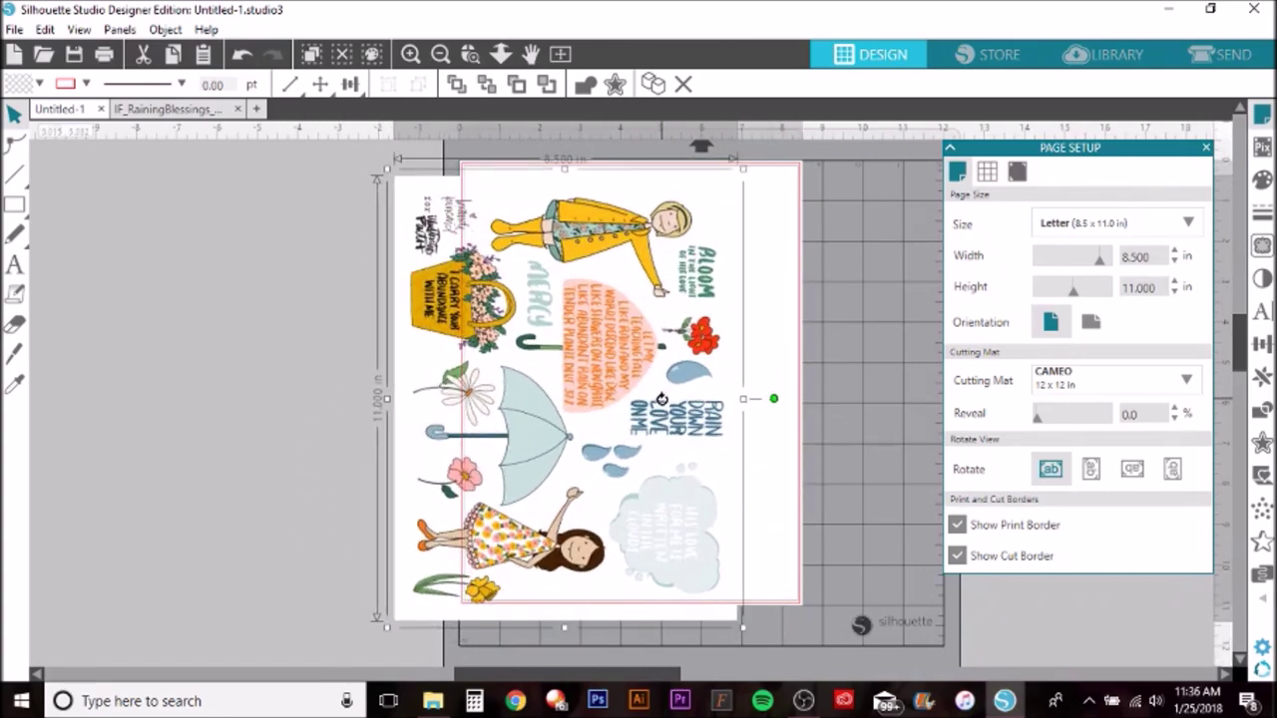
pyautogui.moveTo(562, 302); pyautogui.dragTo(631, 282)
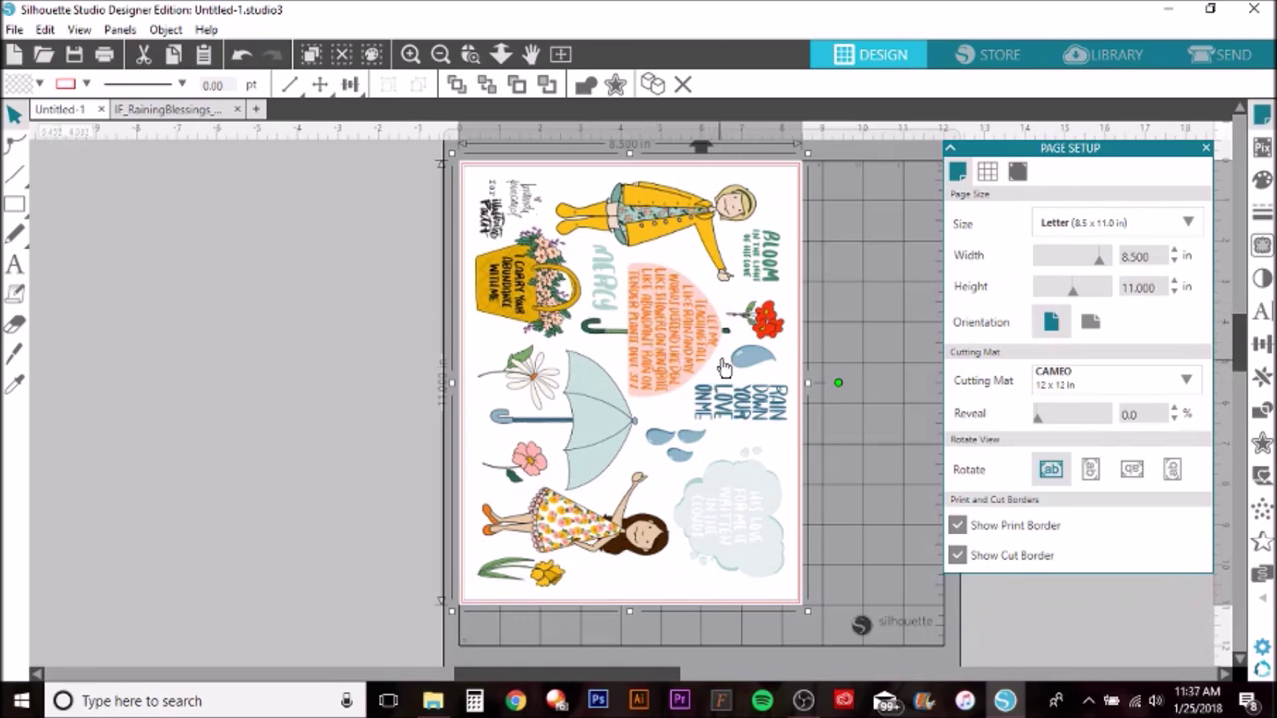
pyautogui.click(331, 361)
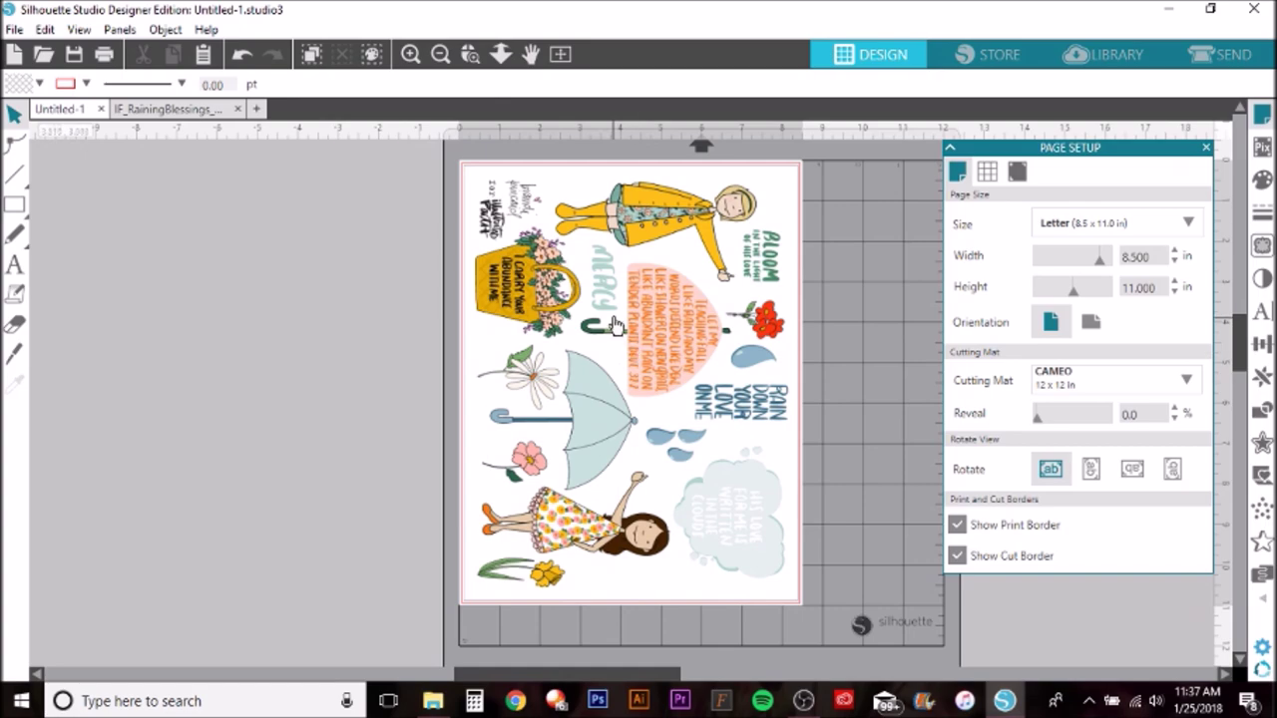
# Select a trace area around the girl in the yellow coat and tighten all four edges closer to her figure
pyautogui.click(410, 54)
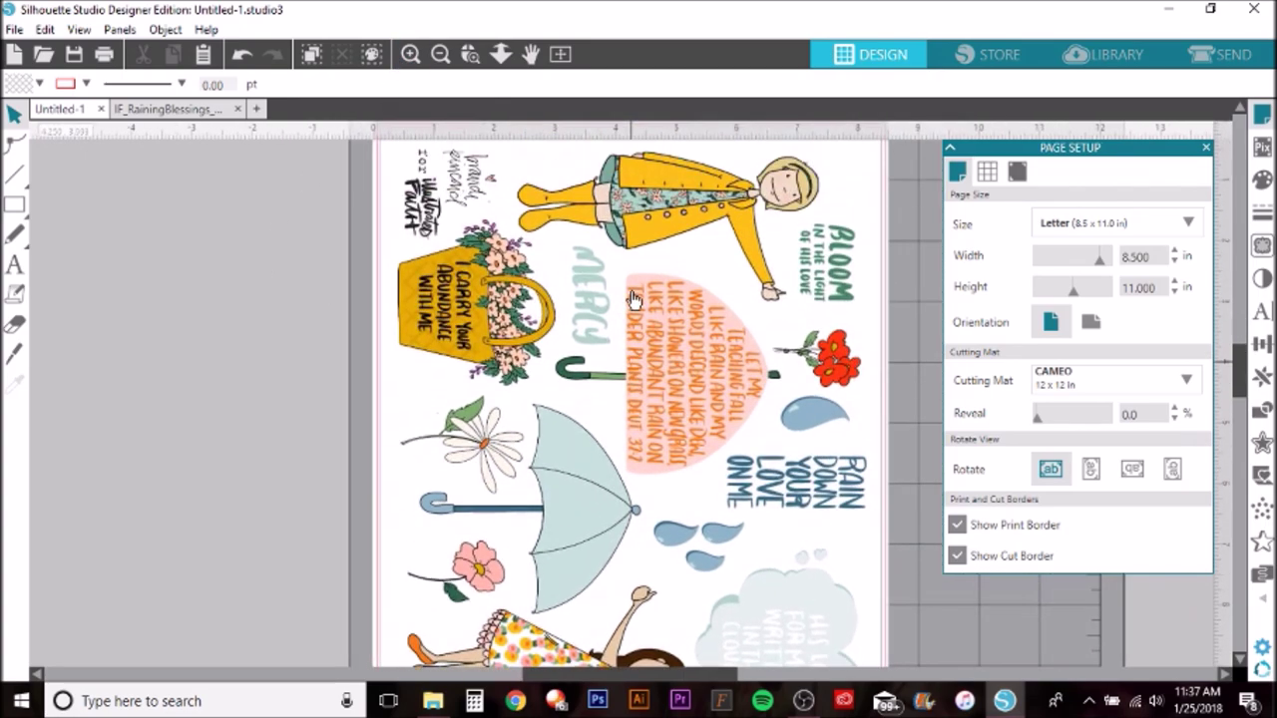
pyautogui.click(410, 54)
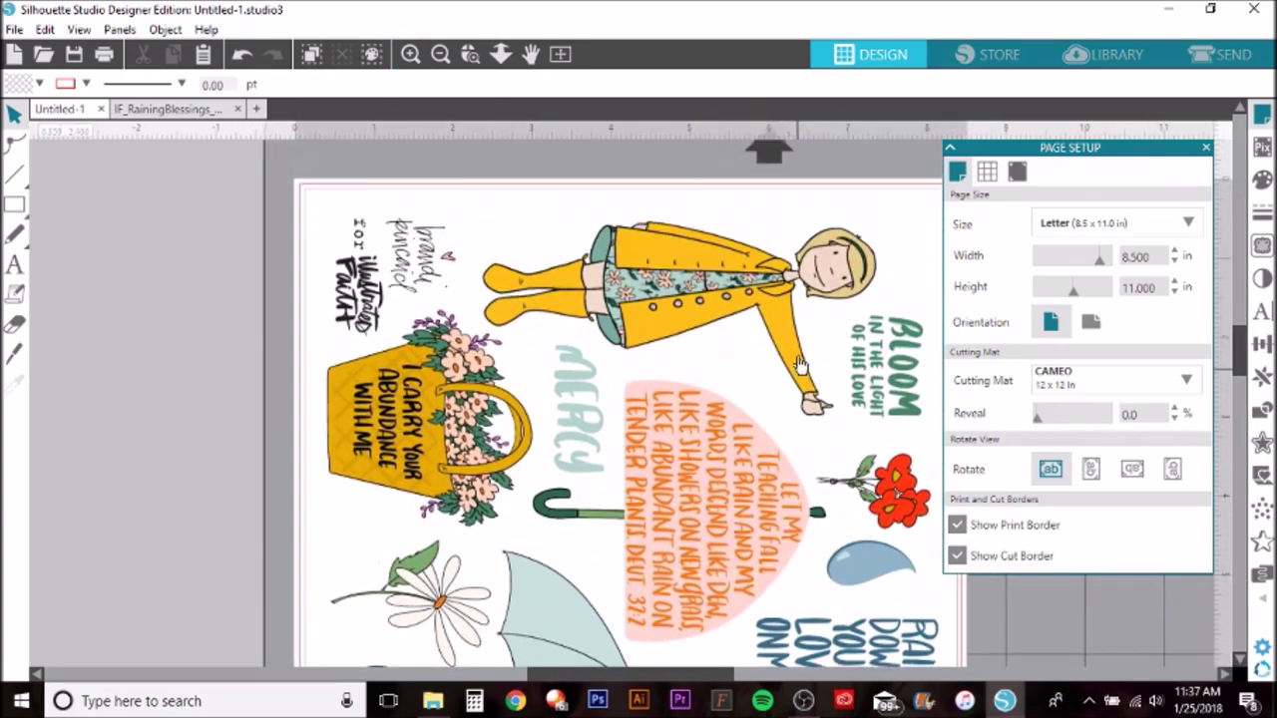
pyautogui.moveTo(682, 676); pyautogui.dragTo(714, 679)
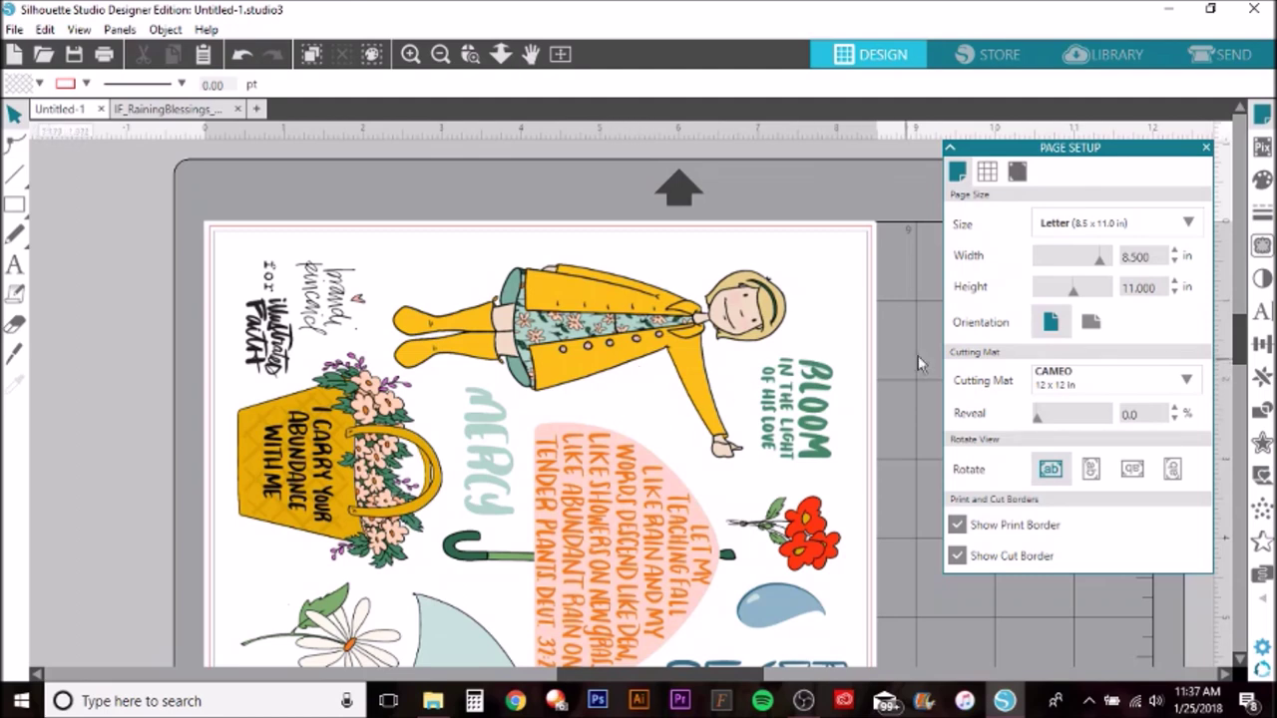
pyautogui.click(1262, 247)
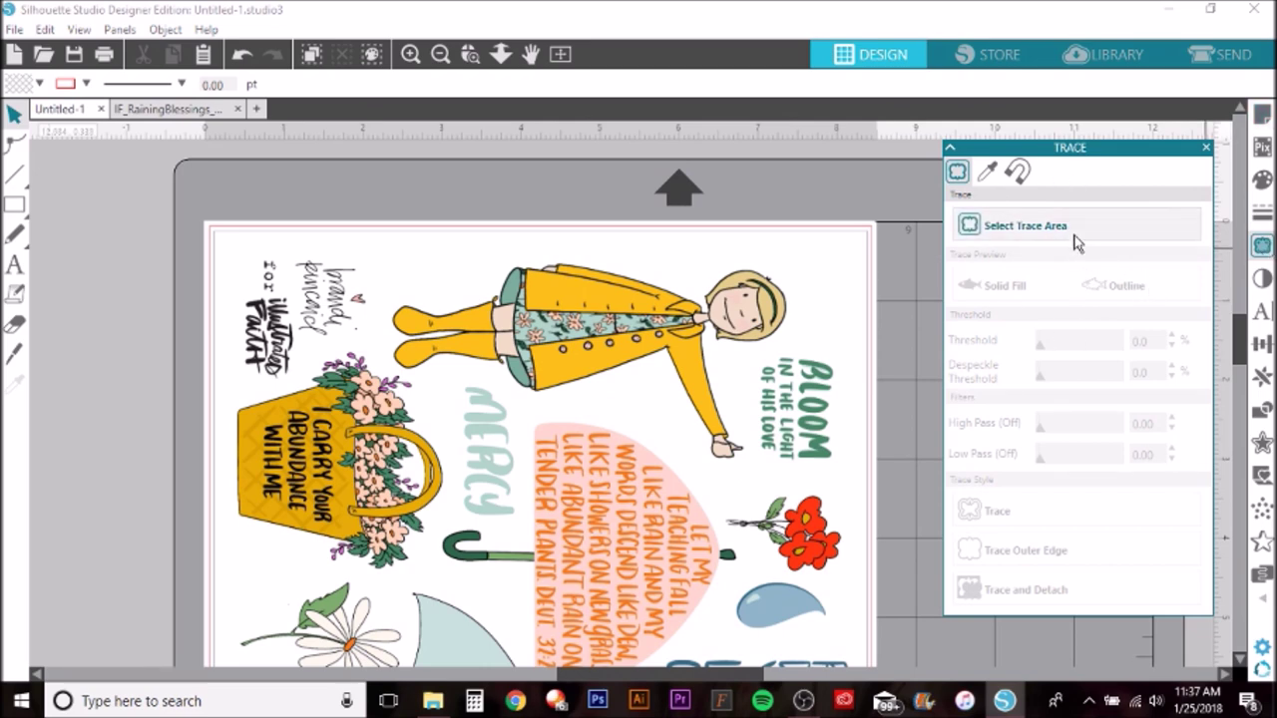
pyautogui.click(1073, 230)
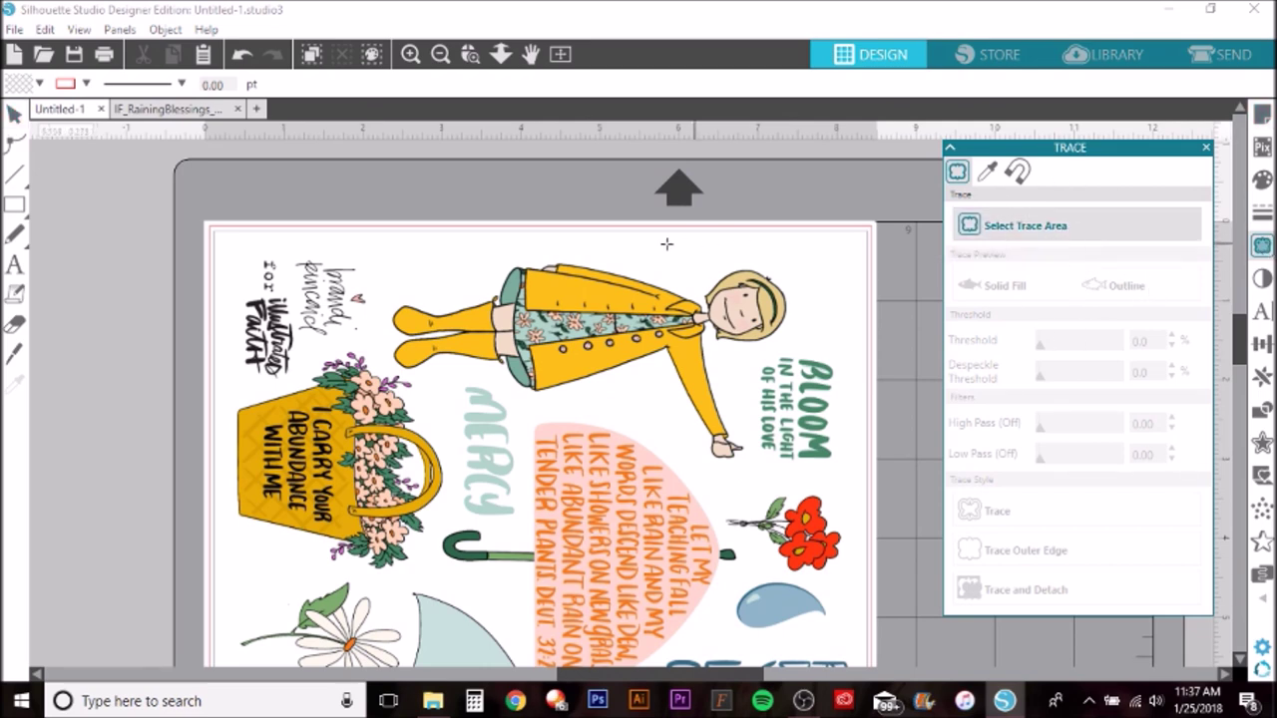
pyautogui.moveTo(359, 225)
pyautogui.mouseDown()
pyautogui.moveTo(806, 352)
pyautogui.moveTo(816, 497)
pyautogui.moveTo(806, 479)
pyautogui.mouseUp()
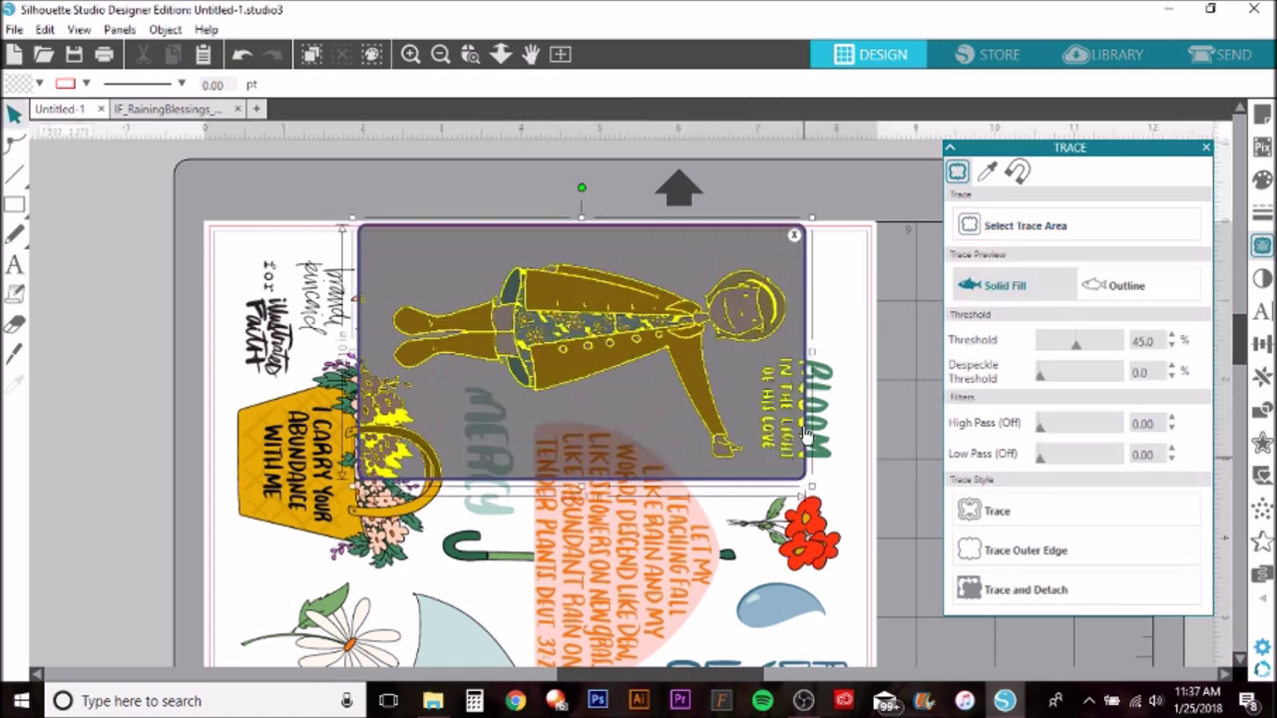
pyautogui.moveTo(810, 355); pyautogui.dragTo(796, 351)
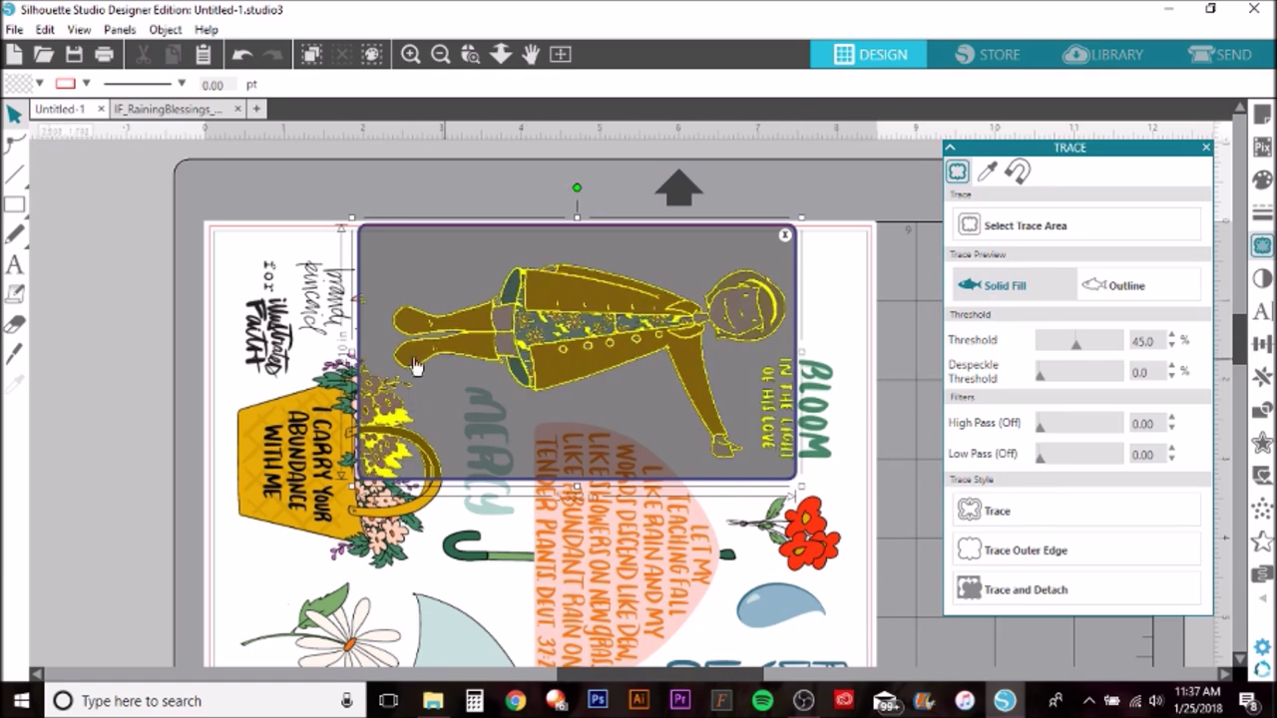
pyautogui.moveTo(357, 349); pyautogui.dragTo(385, 349)
pyautogui.moveTo(590, 220); pyautogui.dragTo(589, 237)
pyautogui.moveTo(589, 486); pyautogui.dragTo(590, 474)
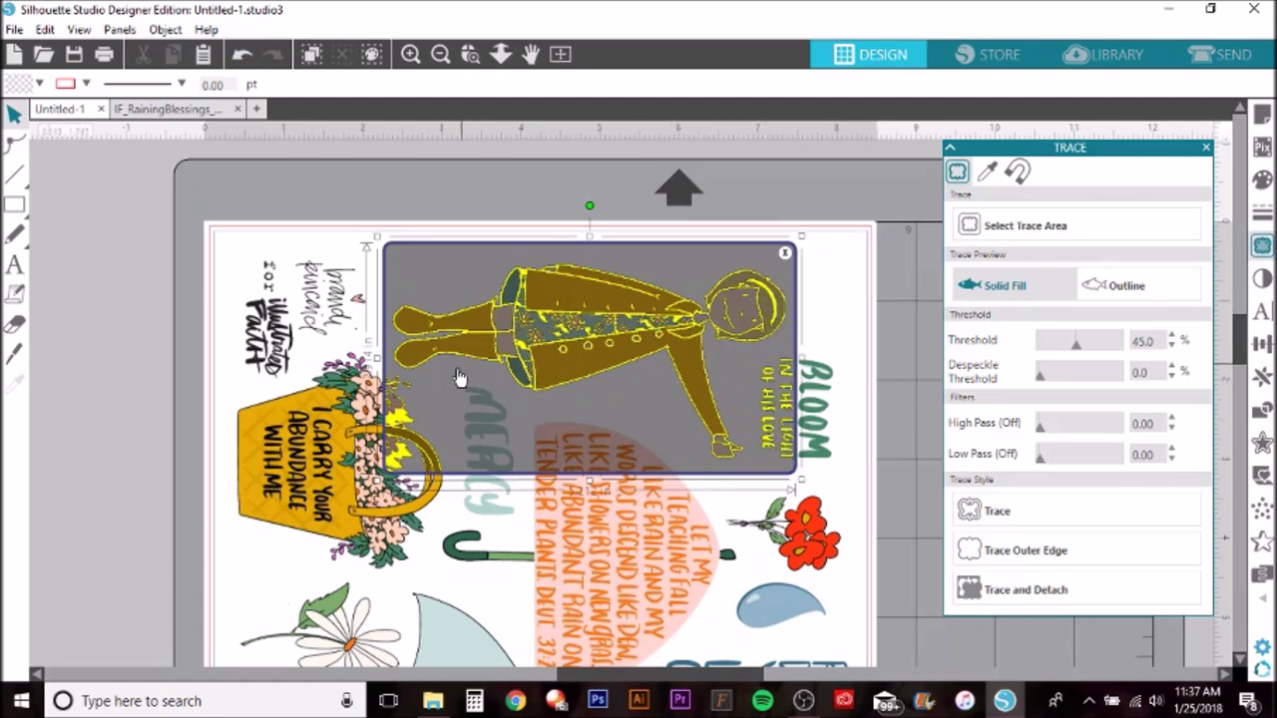
# Switch the trace preview to Outline and set the trace threshold to 93%
pyautogui.click(1155, 289)
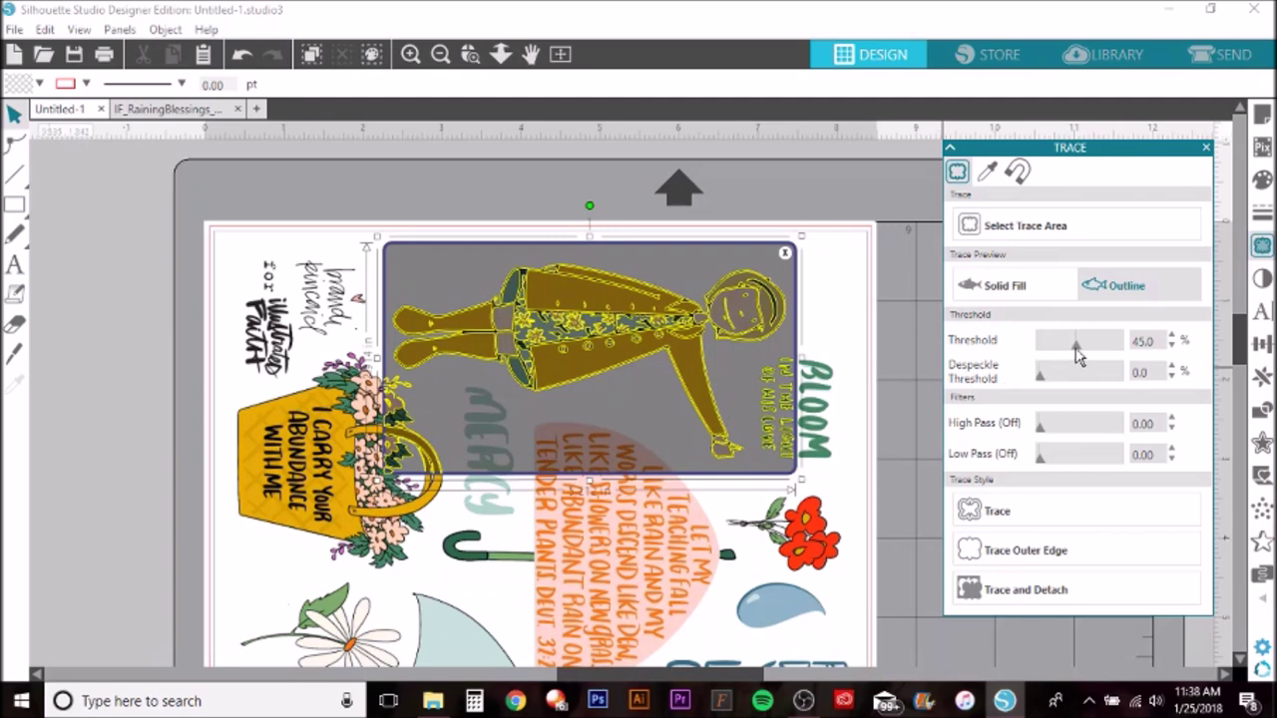
pyautogui.moveTo(1085, 357); pyautogui.dragTo(1103, 357)
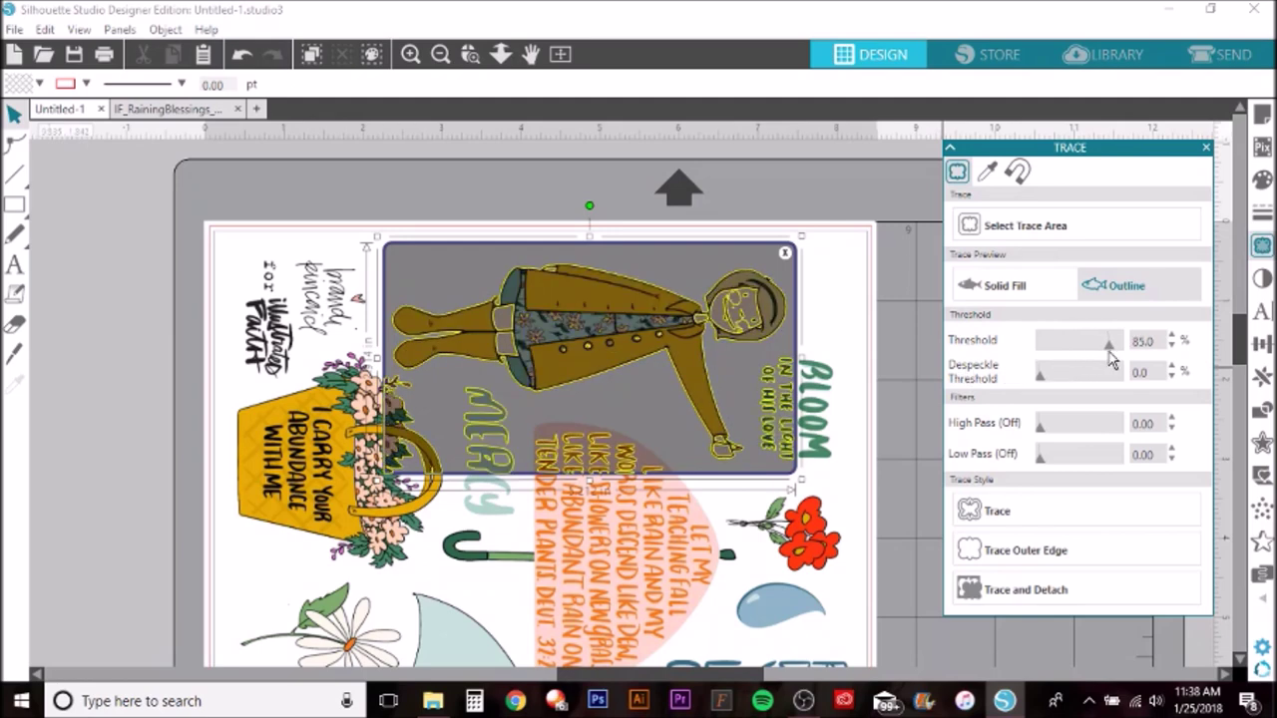
pyautogui.moveTo(1111, 357); pyautogui.dragTo(1115, 359)
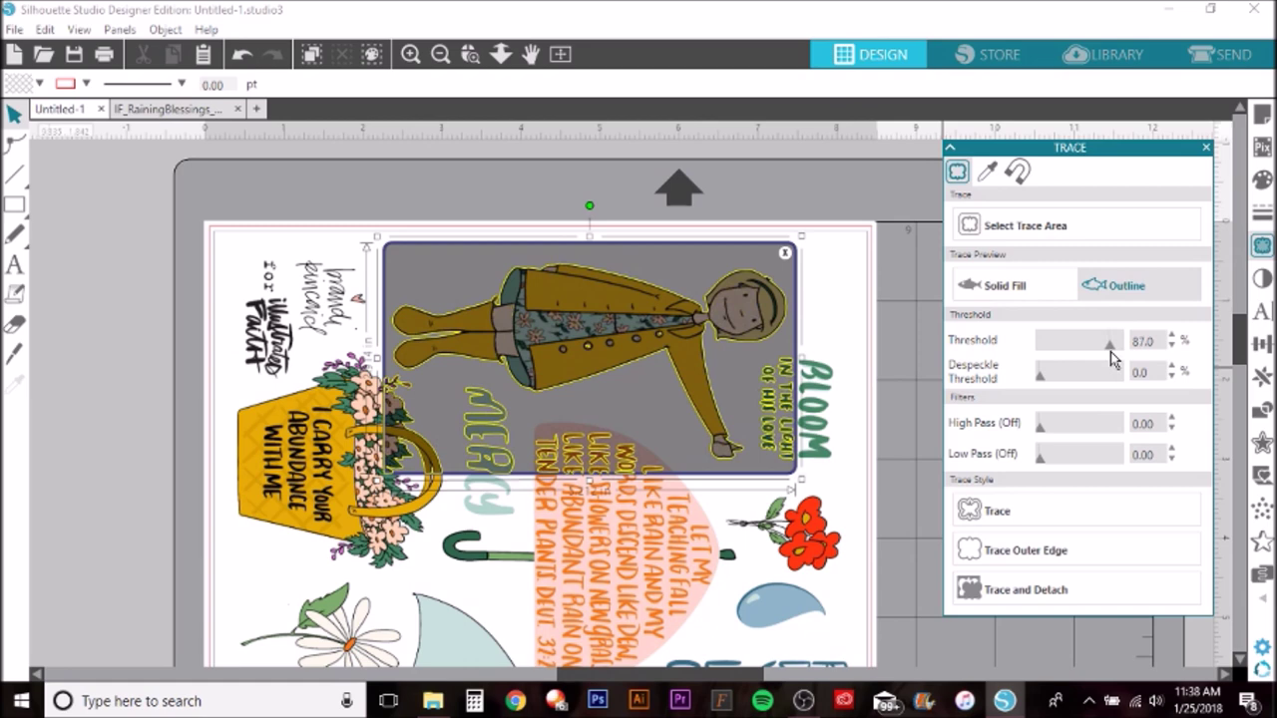
pyautogui.moveTo(1111, 352); pyautogui.dragTo(1113, 355)
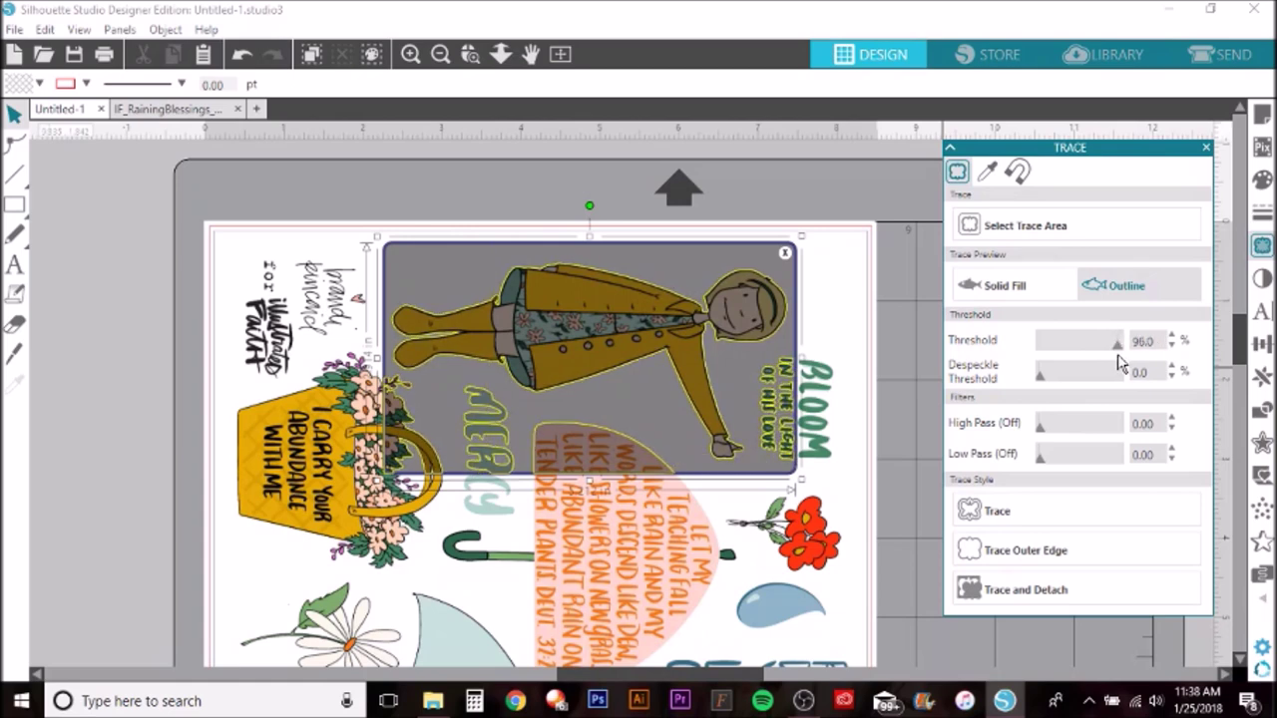
pyautogui.moveTo(1120, 363); pyautogui.dragTo(1121, 365)
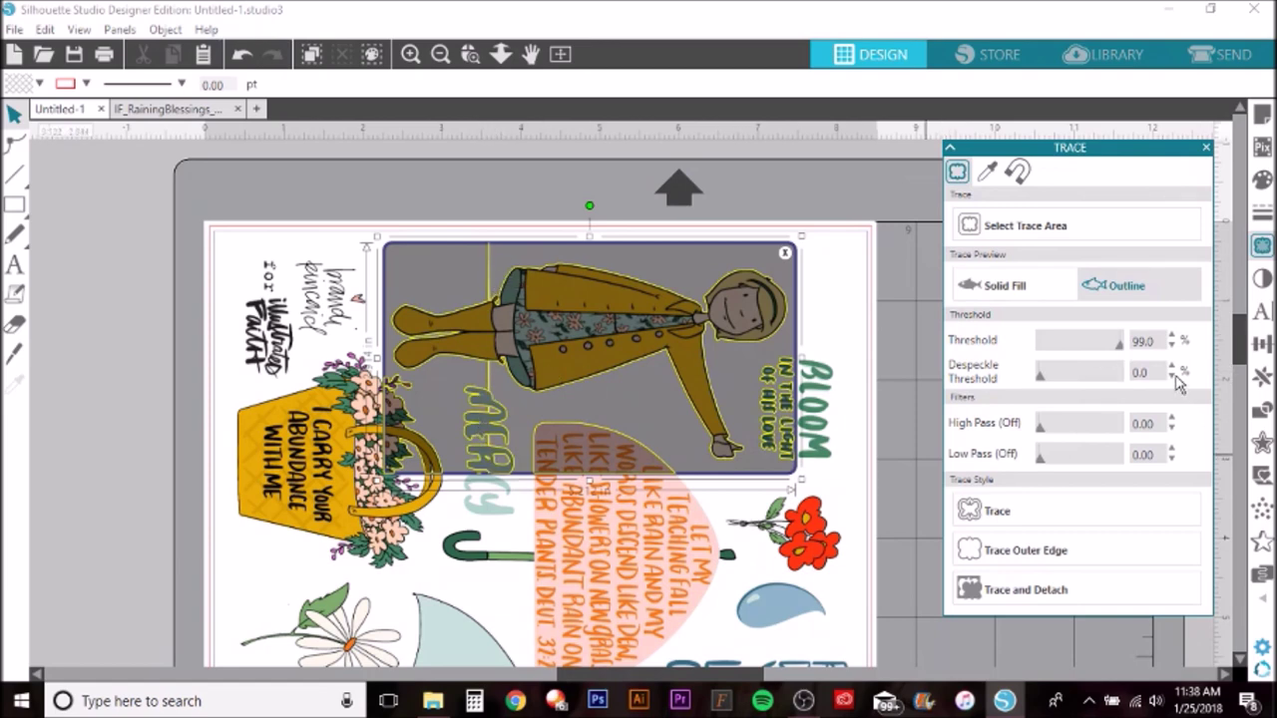
pyautogui.moveTo(1121, 347); pyautogui.dragTo(1115, 345)
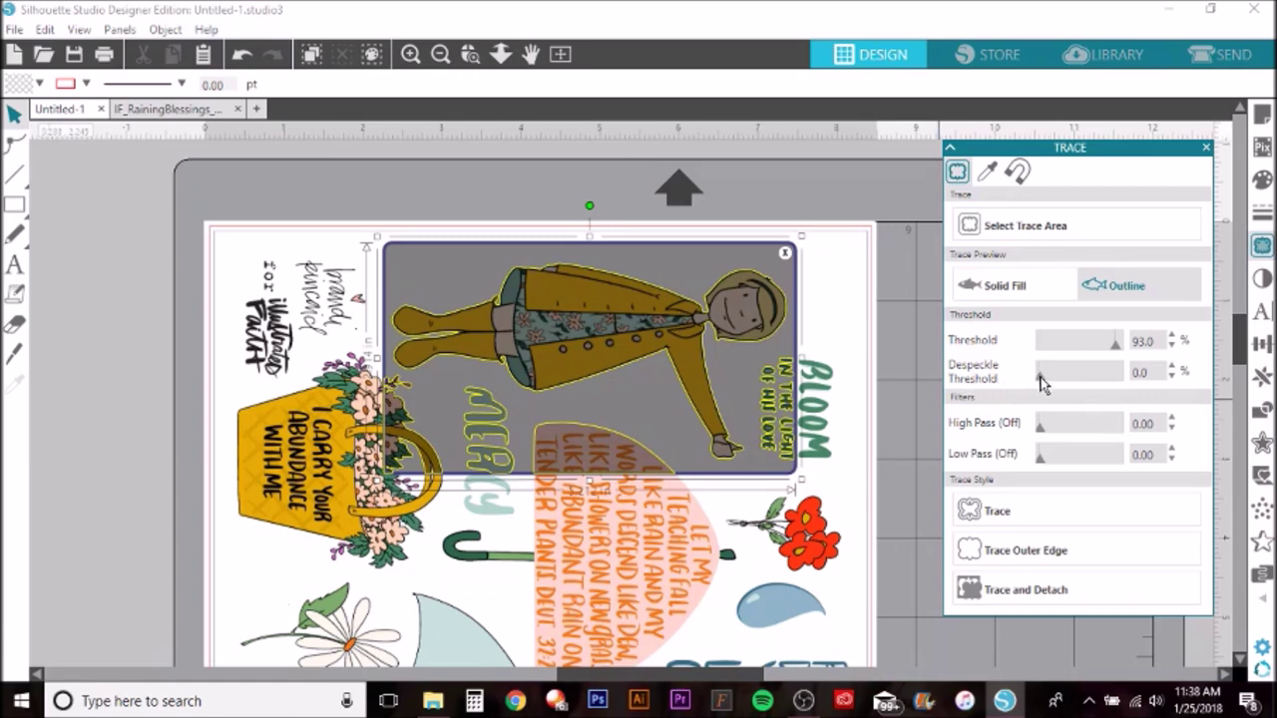
# Set the despeckle threshold to 93% and trace the outer edge of the girl in the yellow coat
pyautogui.moveTo(1052, 382); pyautogui.dragTo(1086, 385)
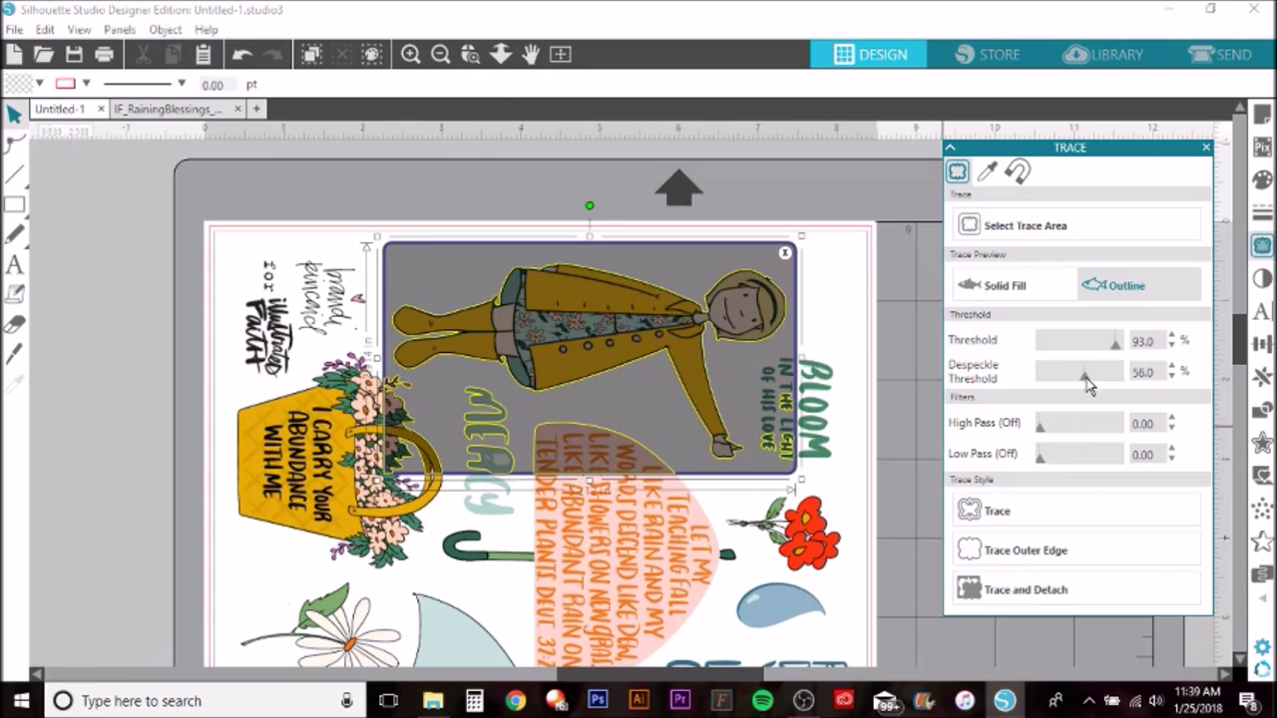
pyautogui.moveTo(1094, 388); pyautogui.dragTo(1116, 385)
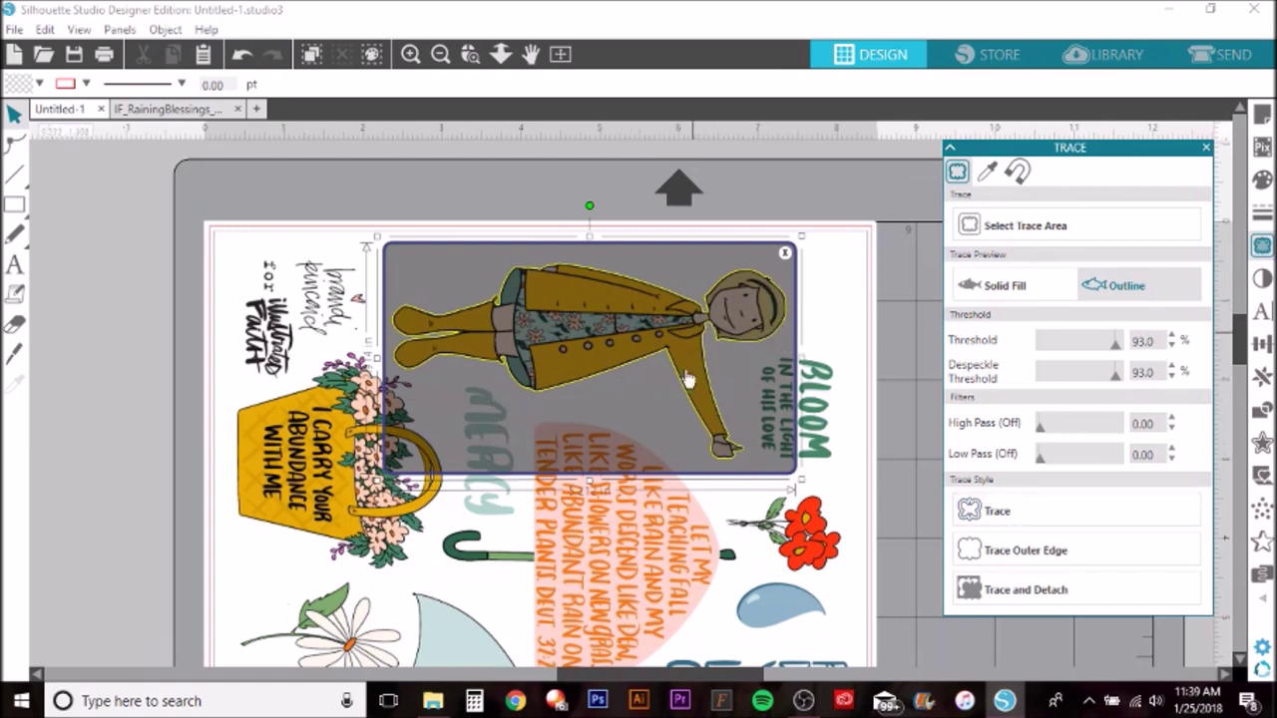
pyautogui.click(1047, 554)
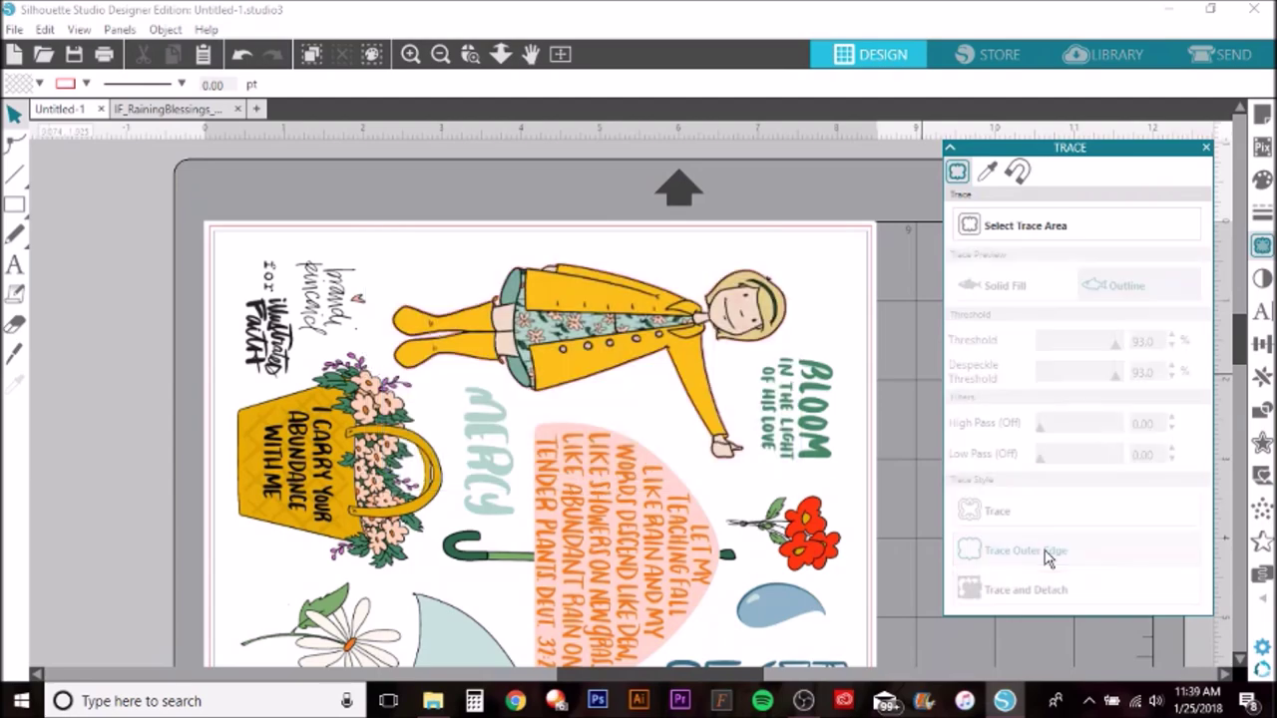
# Offset the girl's traced outline closely around her figure with rounded corners and delete the original inner trace line
pyautogui.click(410, 54)
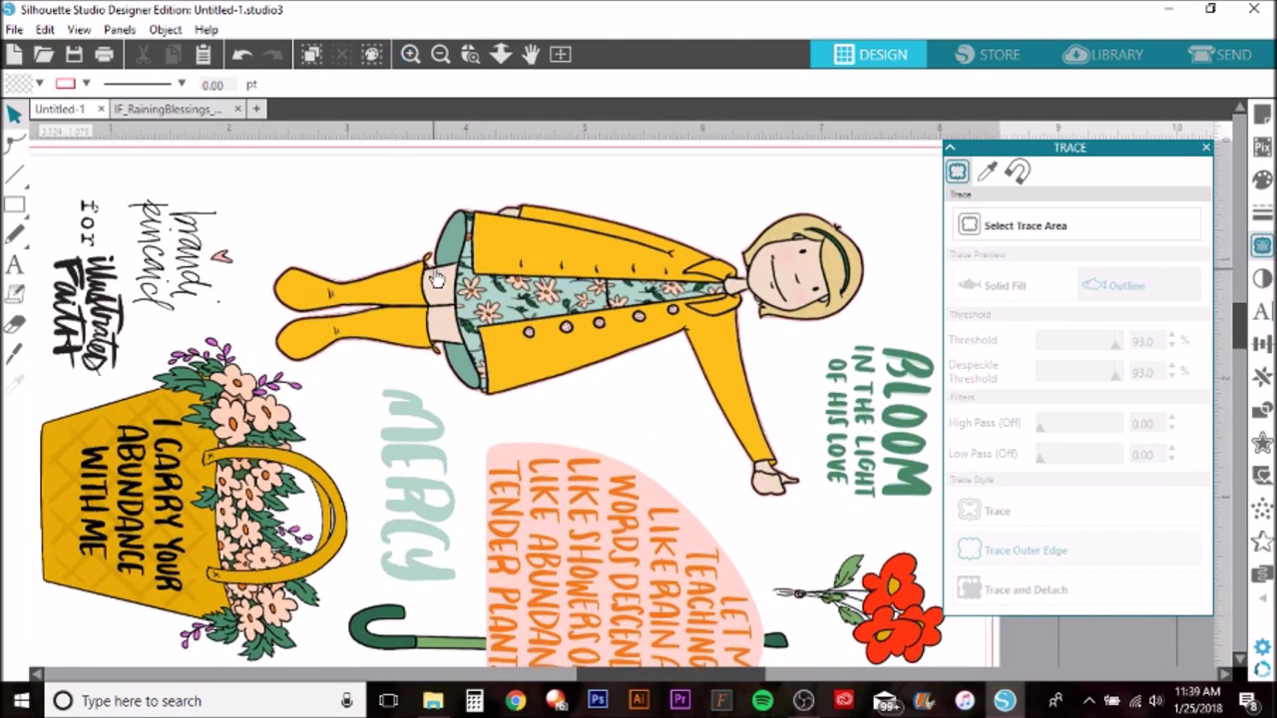
pyautogui.click(519, 216)
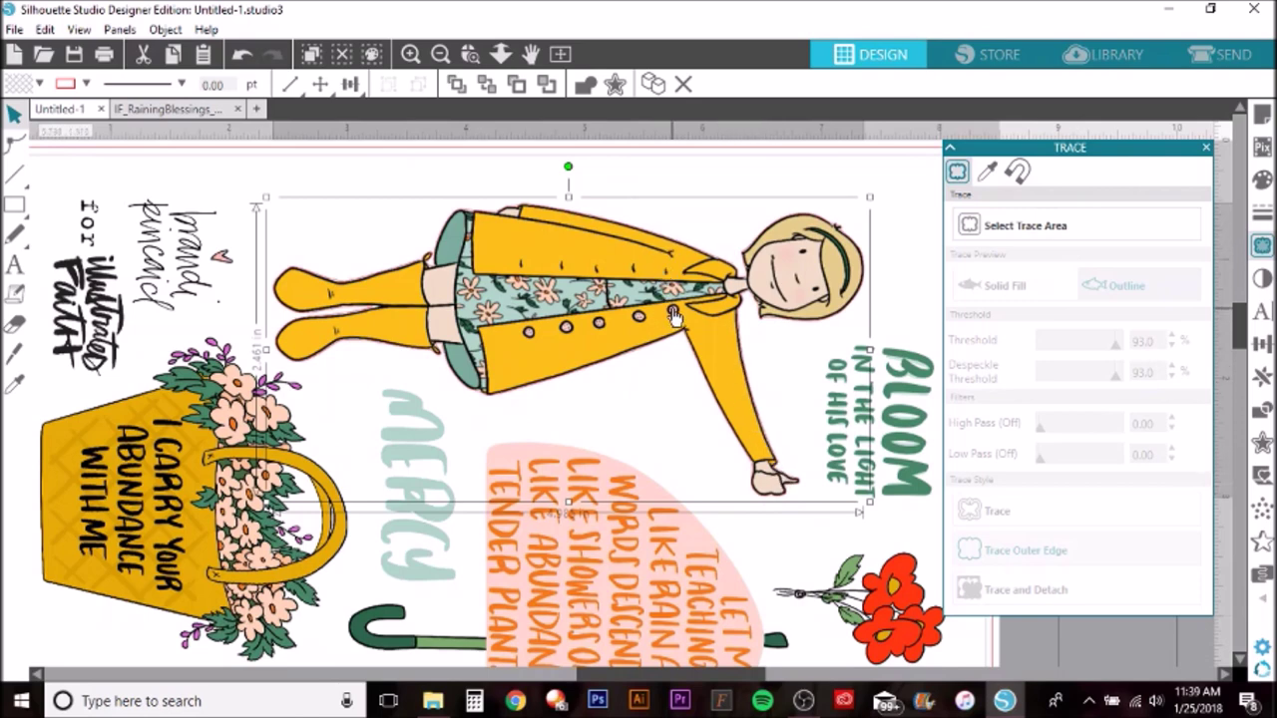
pyautogui.click(1262, 444)
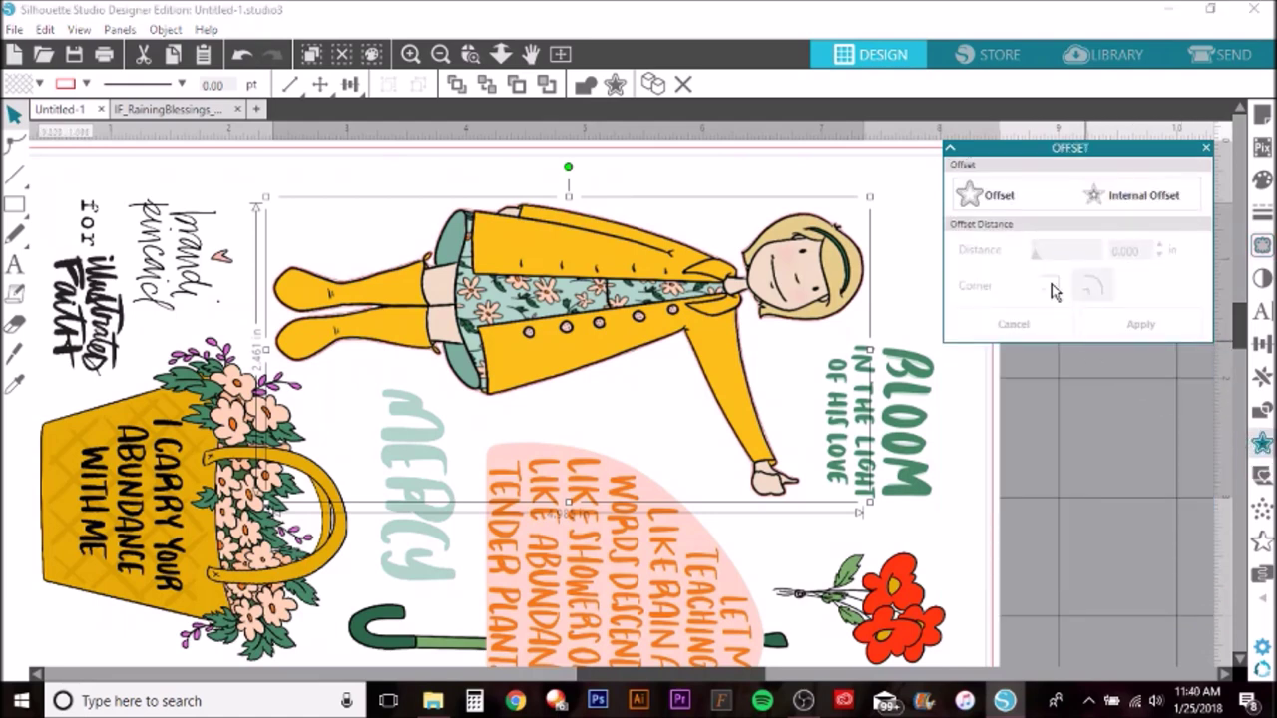
pyautogui.click(676, 246)
pyautogui.click(675, 247)
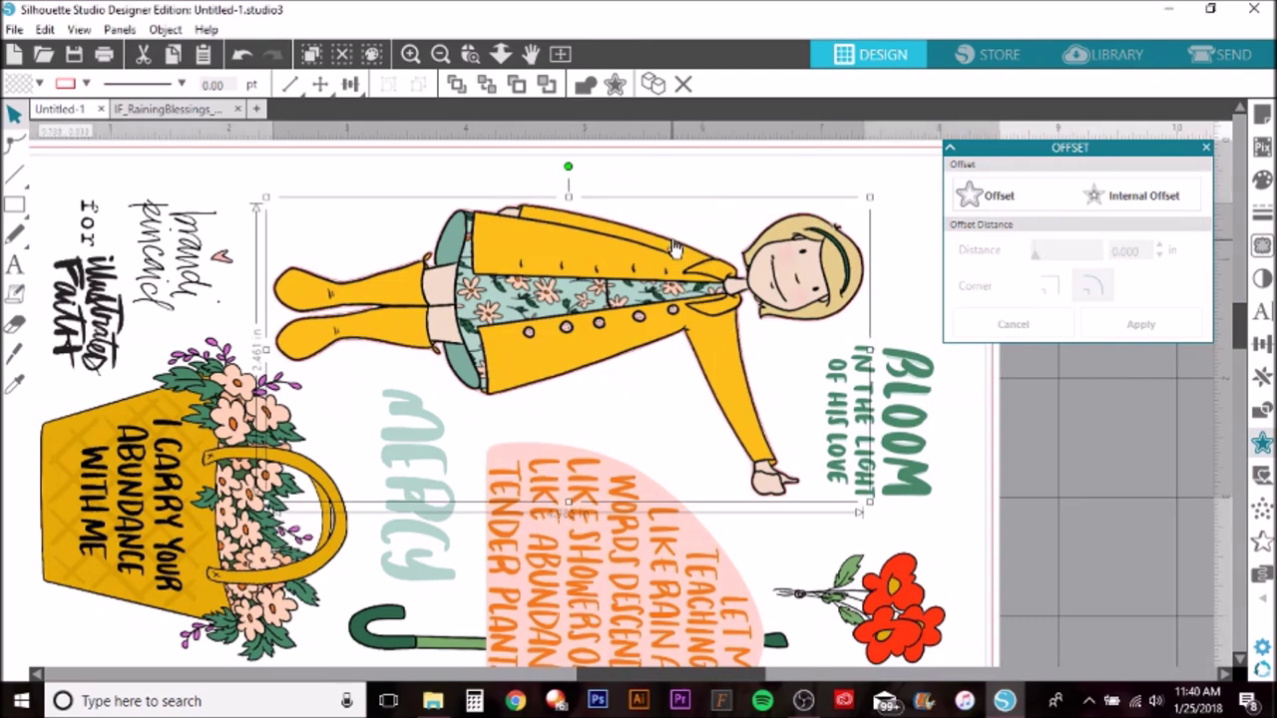
pyautogui.click(1009, 205)
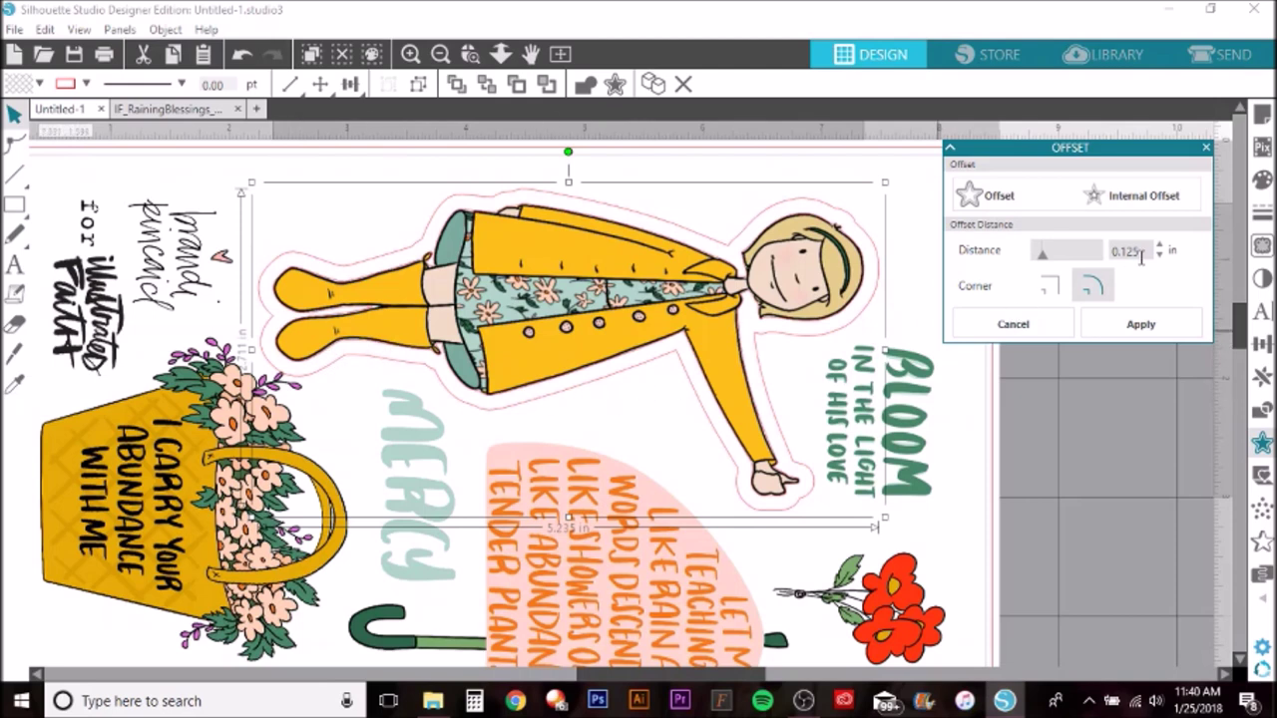
pyautogui.click(1143, 323)
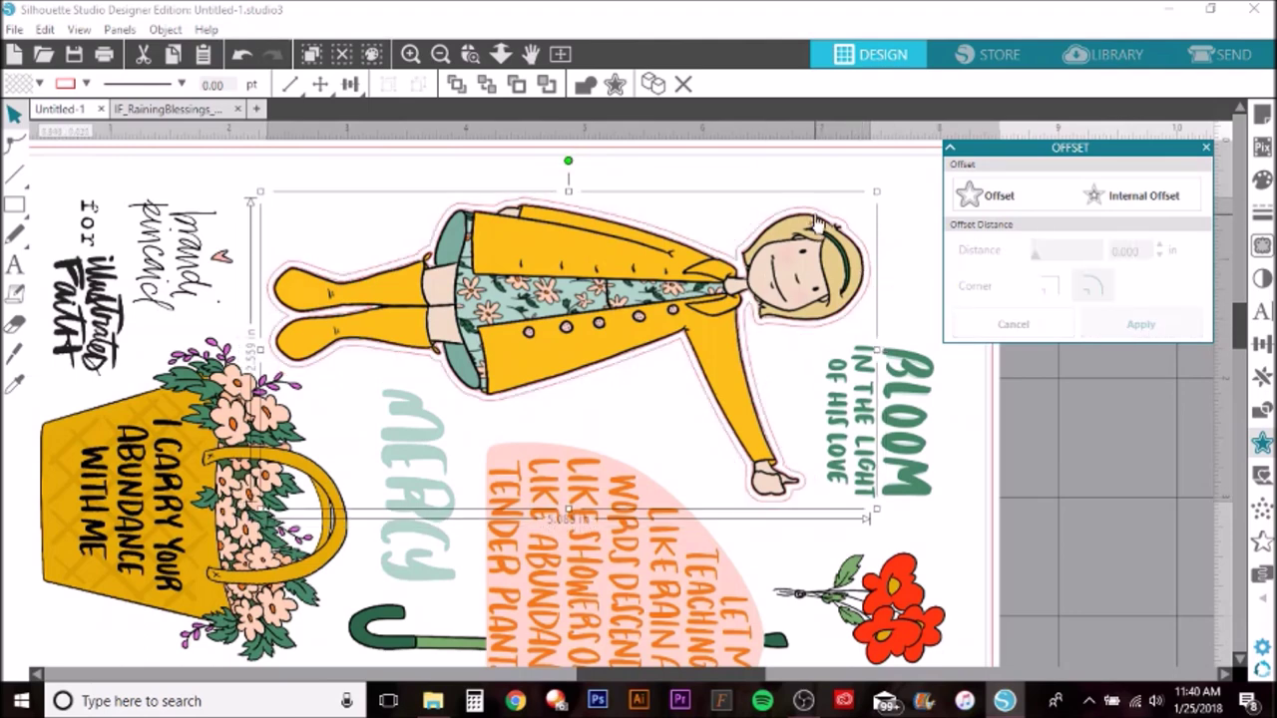
pyautogui.click(754, 258)
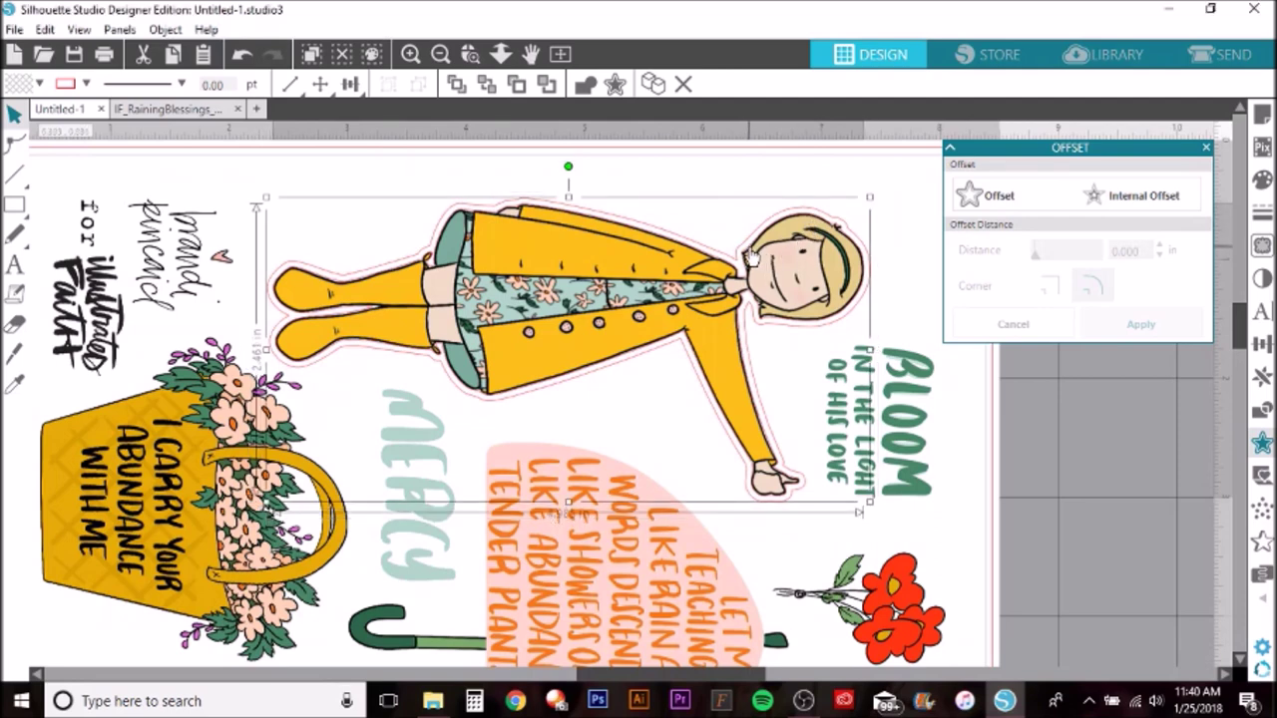
pyautogui.press('Escape')
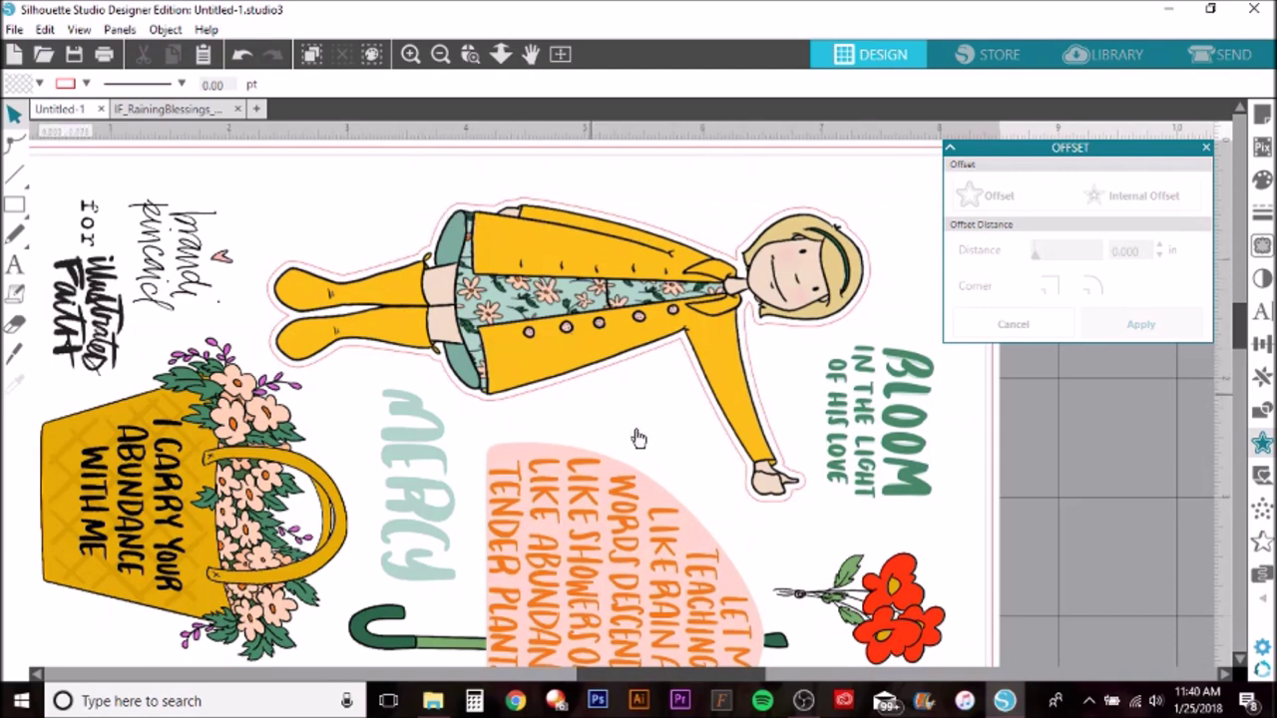
# Select a trace area around the BLOOM IN THE LIGHT OF HIS LOVE lettering and tighten it to about 1.03 by 1.4 in
pyautogui.scroll(-1, 688, 469)
pyautogui.scroll(-1, 708, 464)
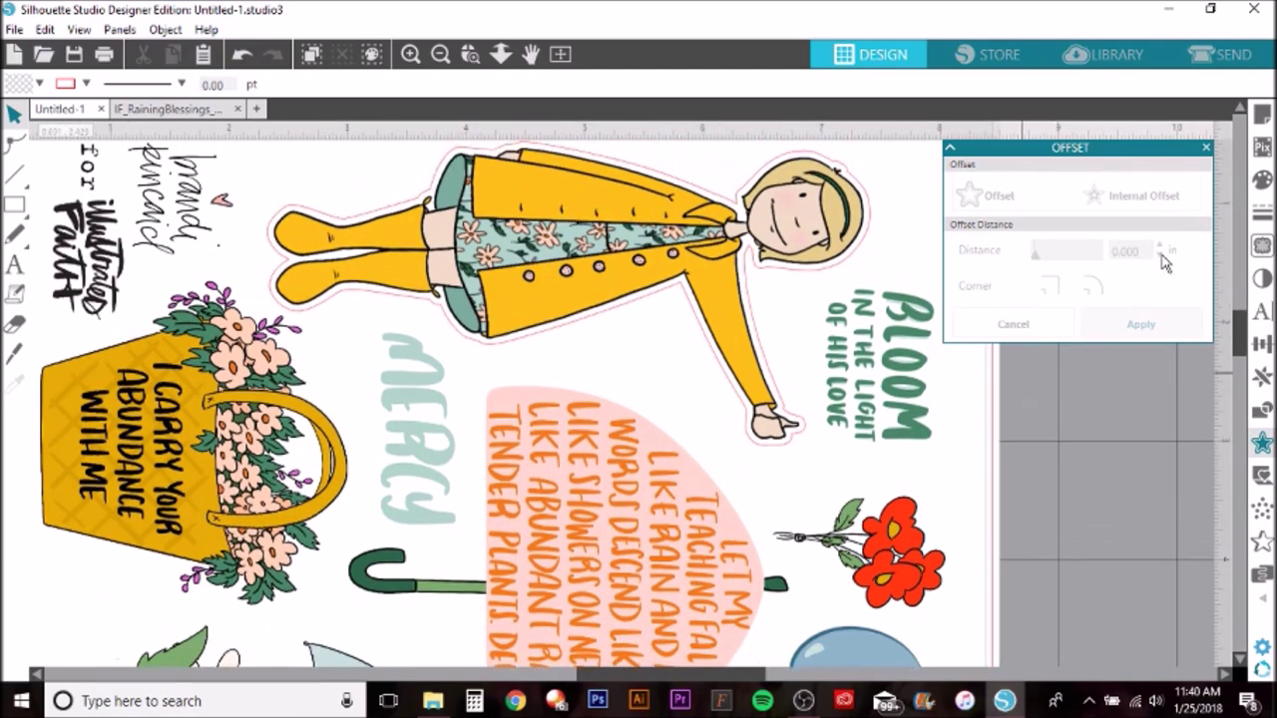
pyautogui.click(1205, 149)
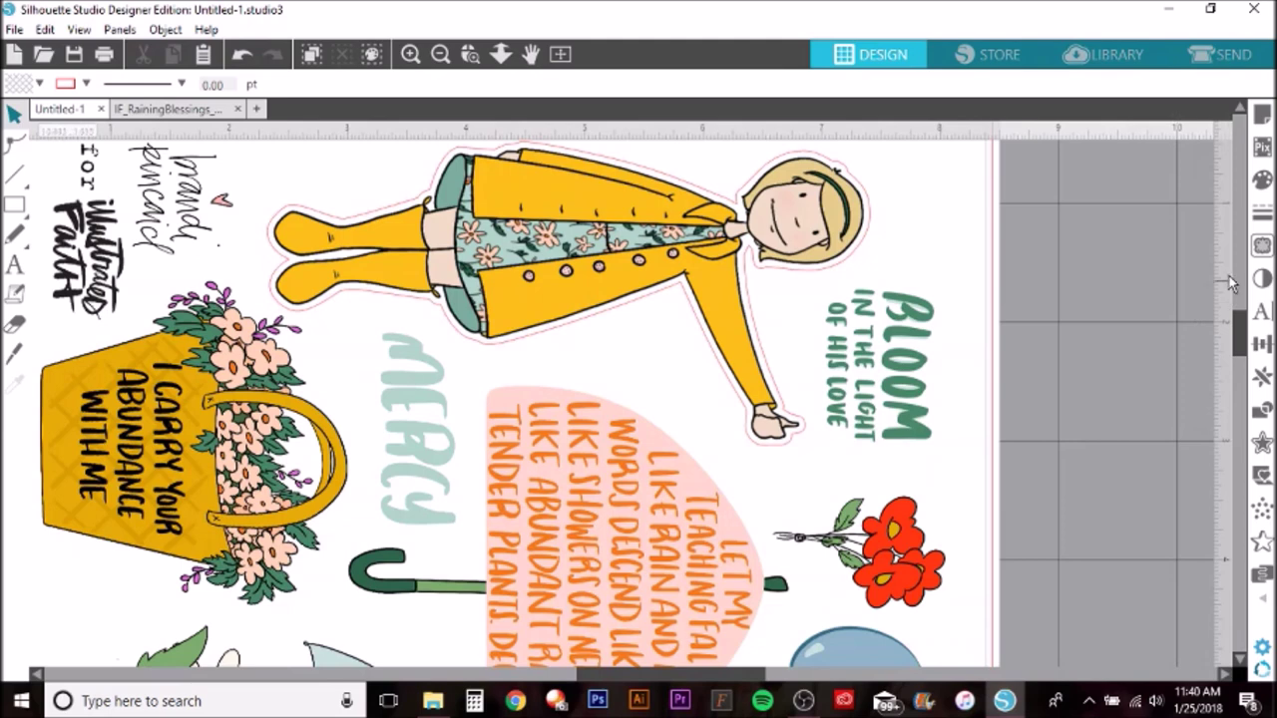
pyautogui.click(1262, 245)
pyautogui.moveTo(820, 276)
pyautogui.mouseDown()
pyautogui.moveTo(926, 366)
pyautogui.moveTo(939, 458)
pyautogui.mouseUp()
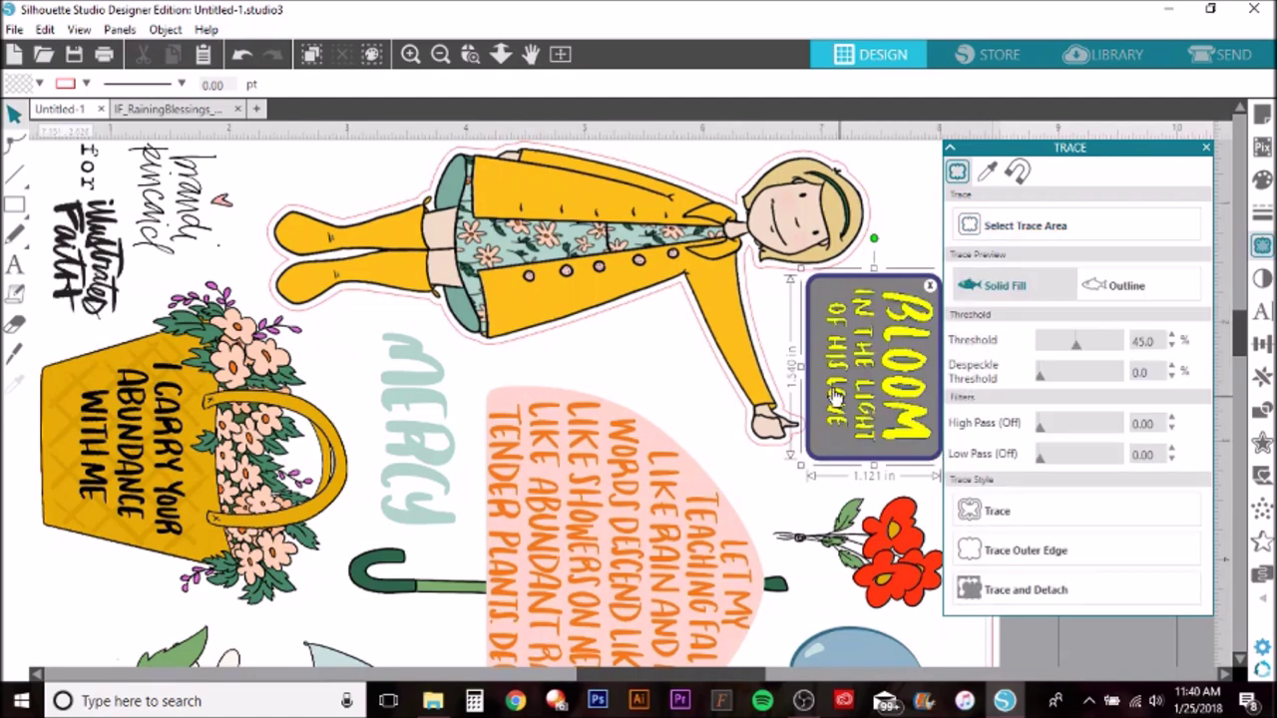
pyautogui.moveTo(810, 379); pyautogui.dragTo(818, 373)
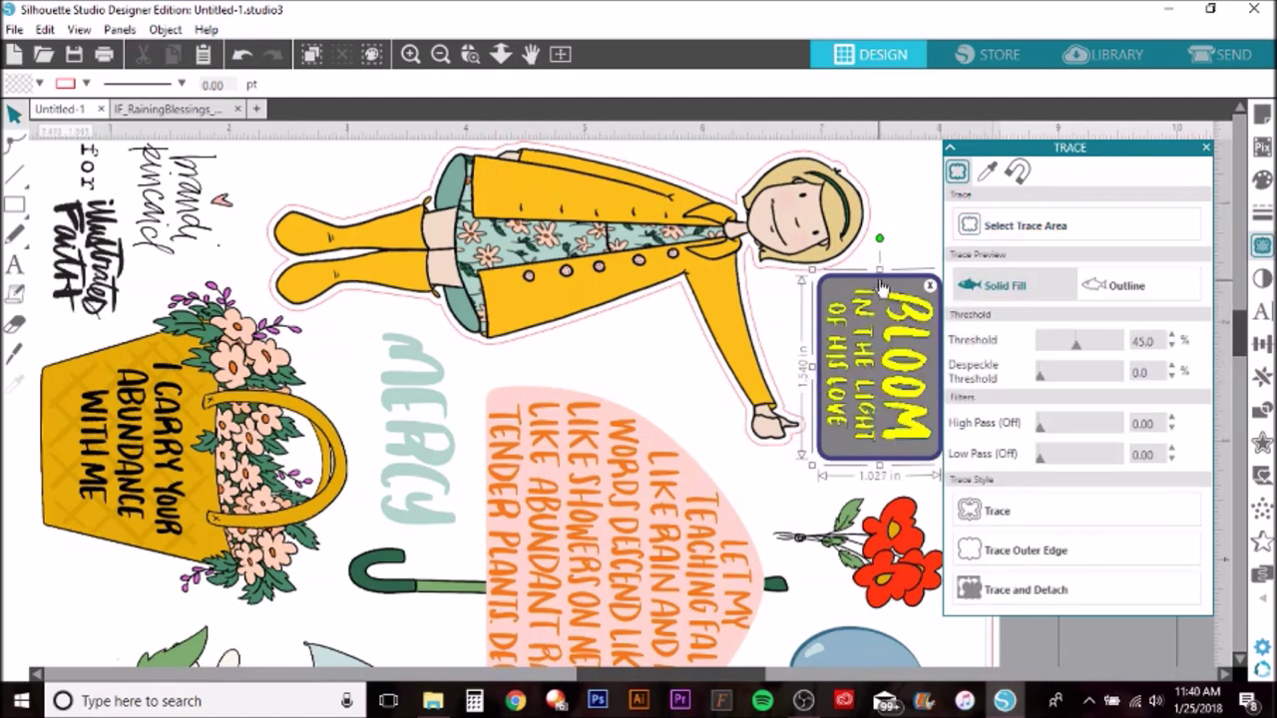
pyautogui.moveTo(878, 269); pyautogui.dragTo(877, 277)
pyautogui.moveTo(878, 463); pyautogui.dragTo(878, 454)
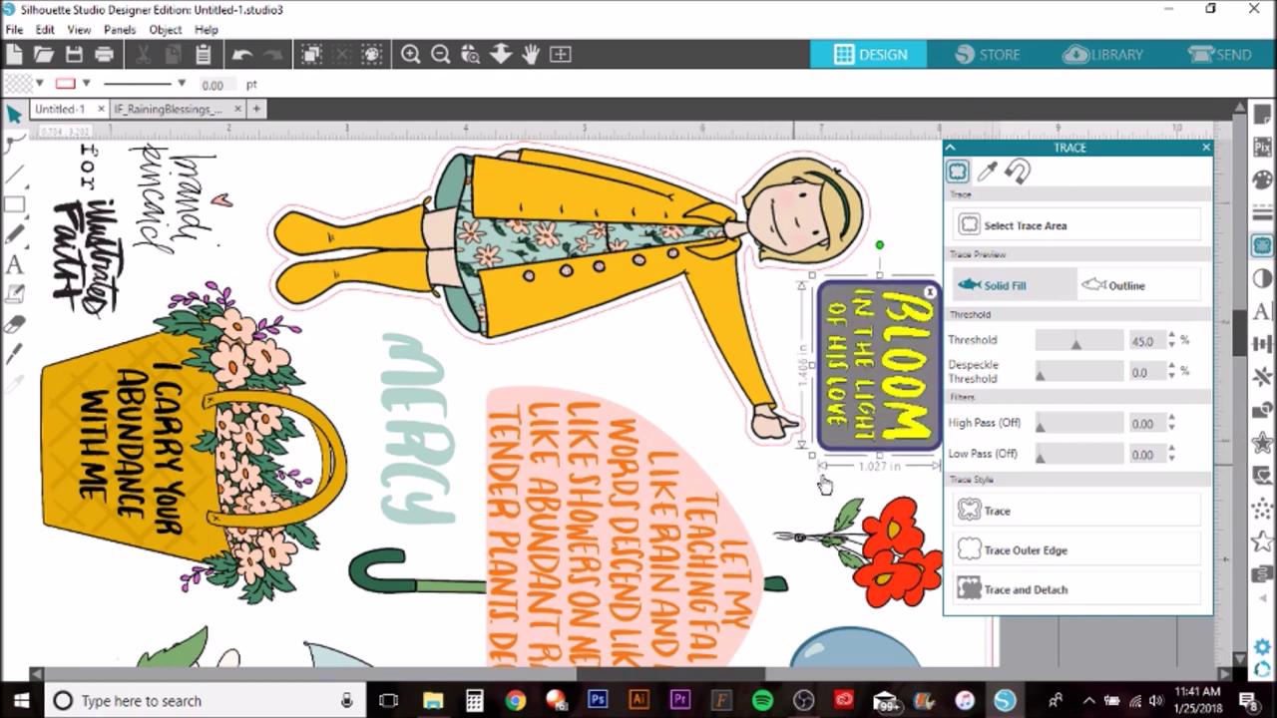
# Trace the outer edge of the BLOOM lettering using the Outline preview, a 65% threshold and a 0% despeckle threshold
pyautogui.click(1123, 287)
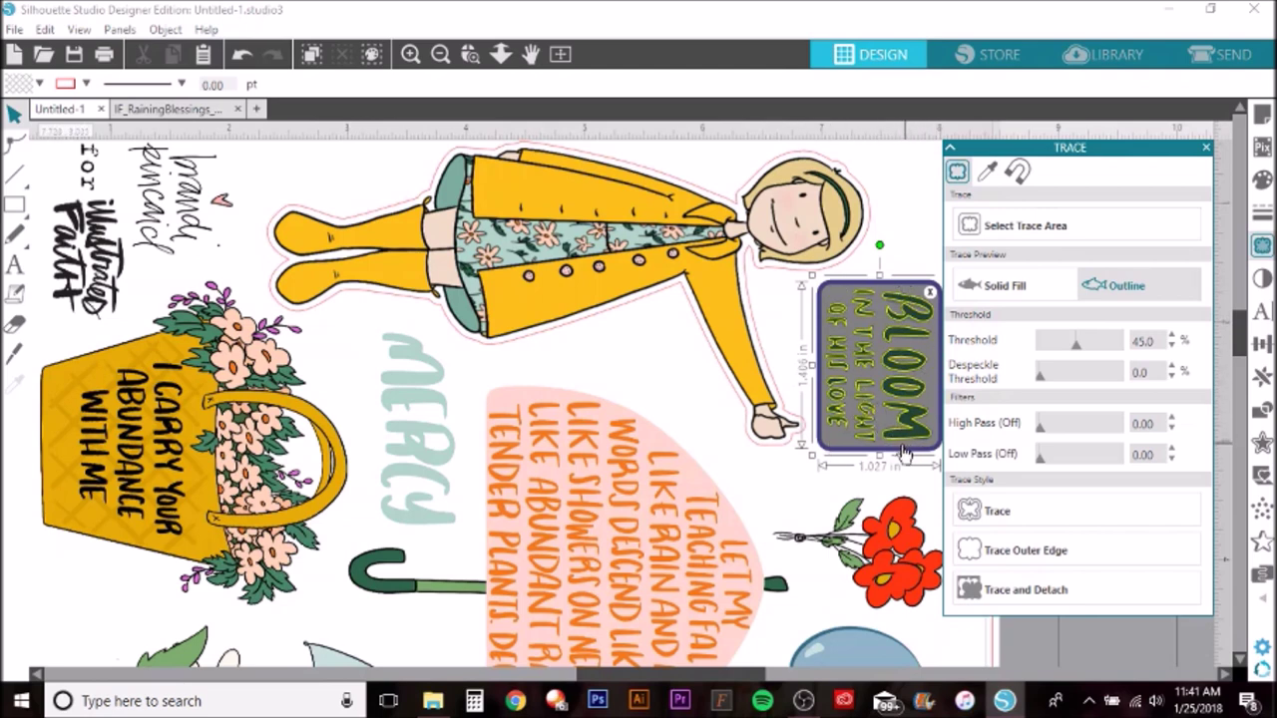
pyautogui.moveTo(1079, 347); pyautogui.dragTo(1090, 355)
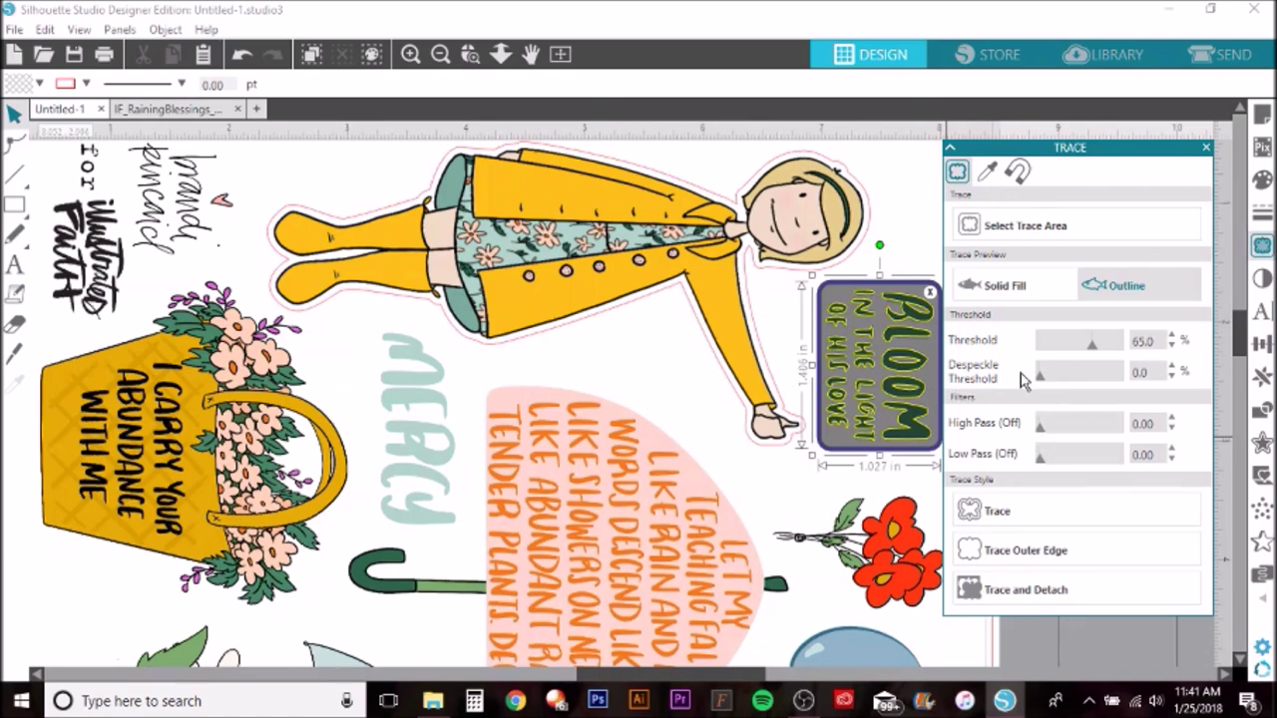
pyautogui.moveTo(1041, 382); pyautogui.dragTo(1056, 382)
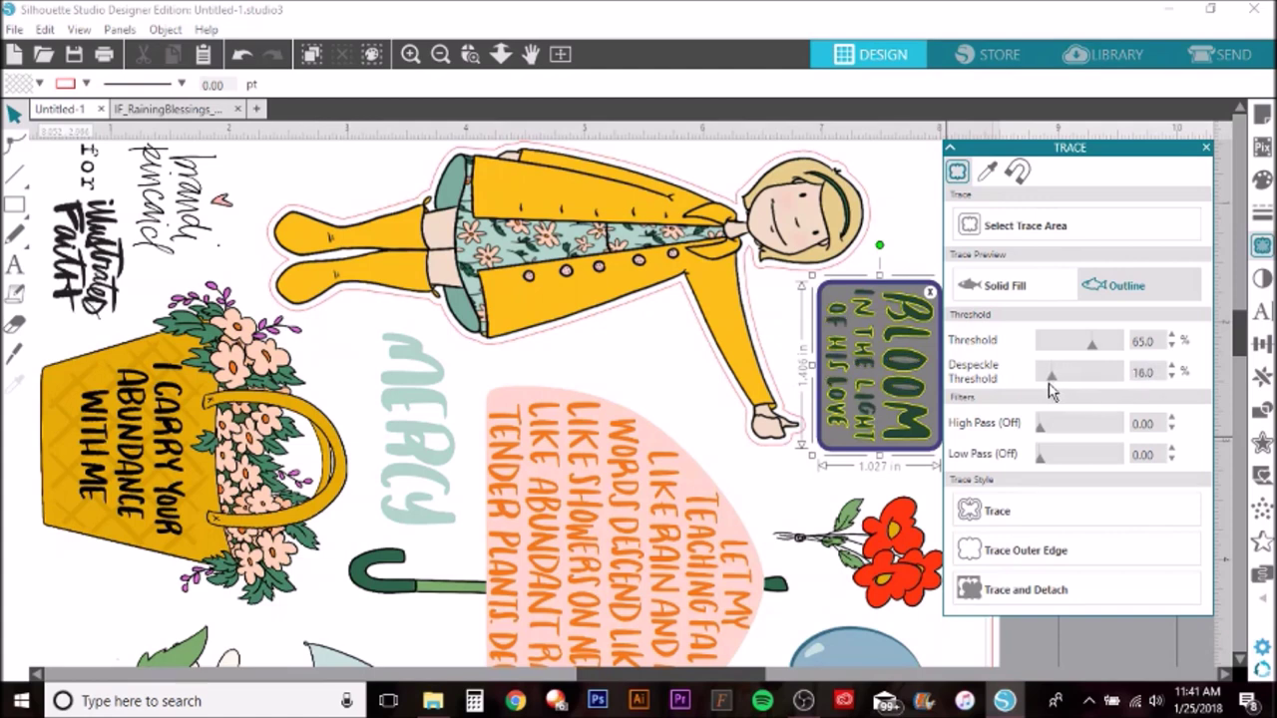
pyautogui.moveTo(1050, 388); pyautogui.dragTo(1036, 387)
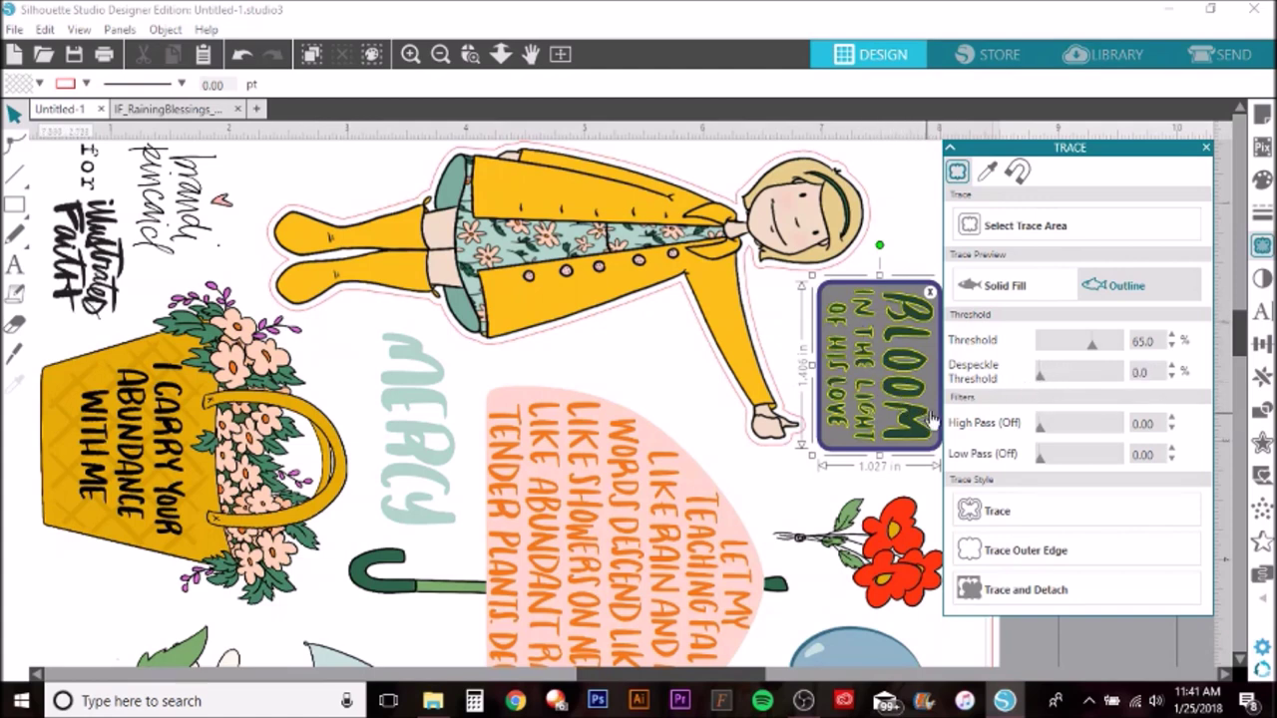
pyautogui.click(1017, 554)
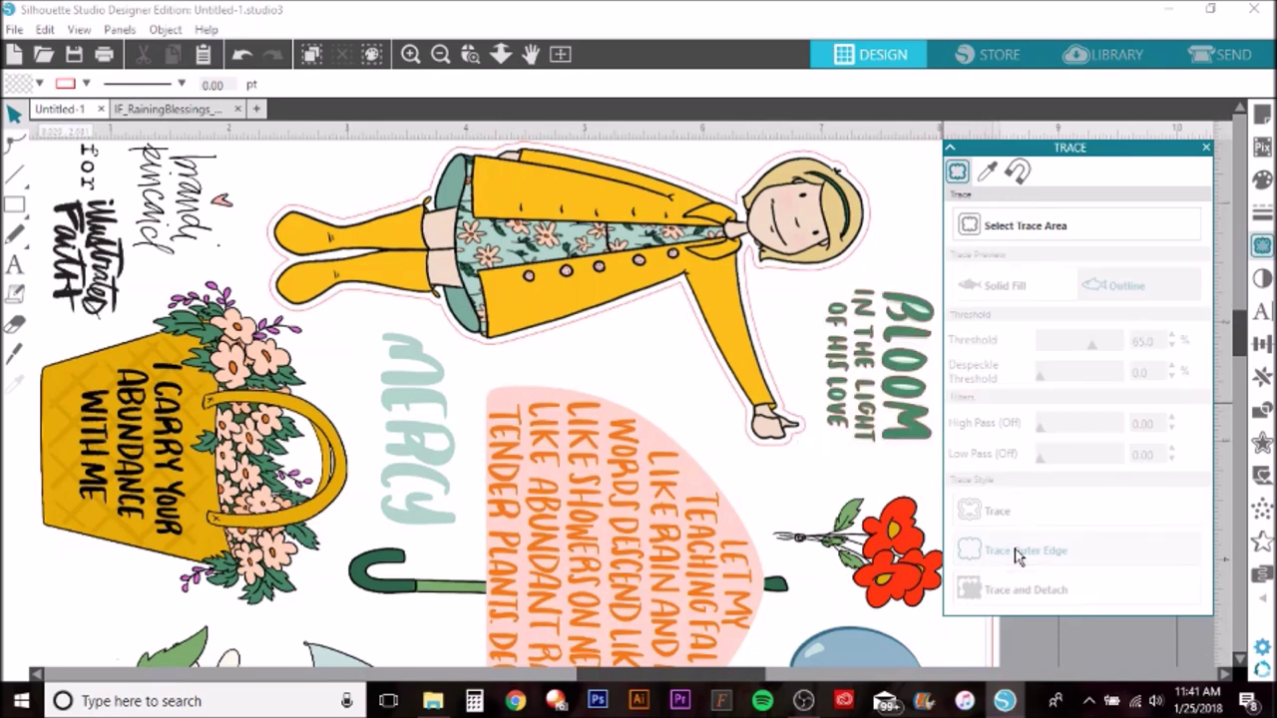
# Offset the BLOOM lettering's traced outline by 0.075 in with rounded corners and delete the original trace line
pyautogui.click(928, 341)
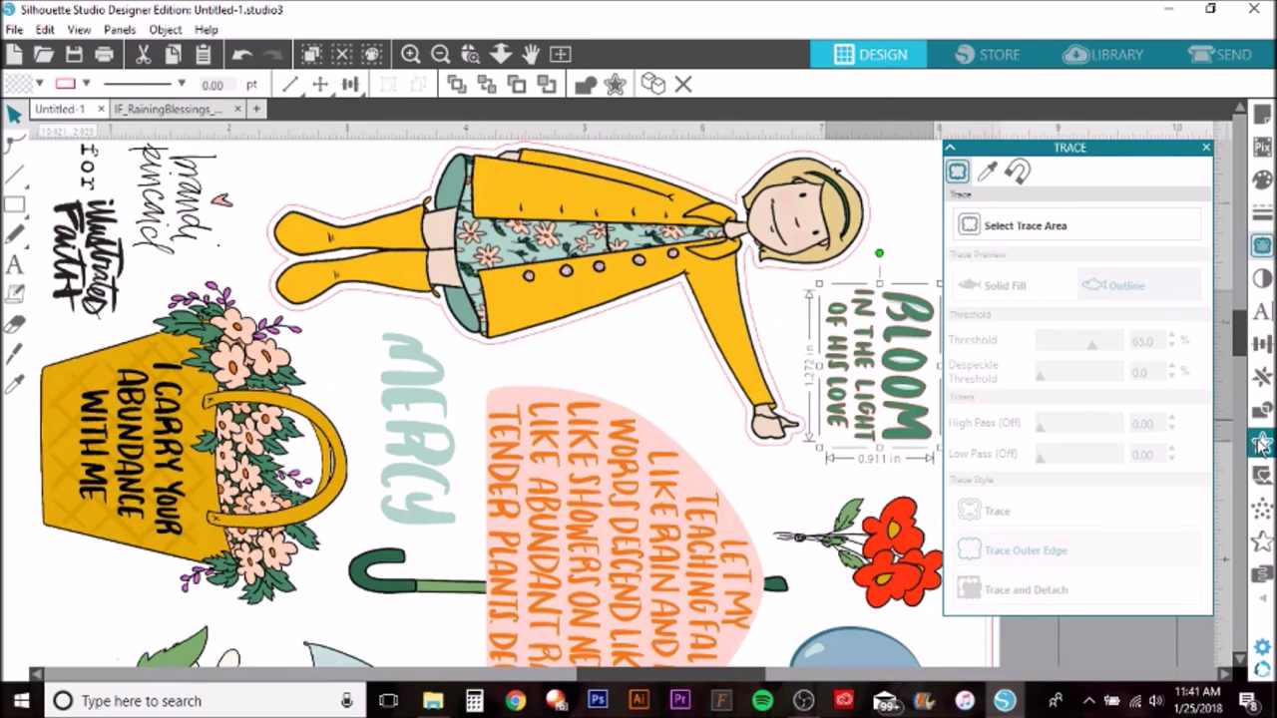
pyautogui.click(1261, 447)
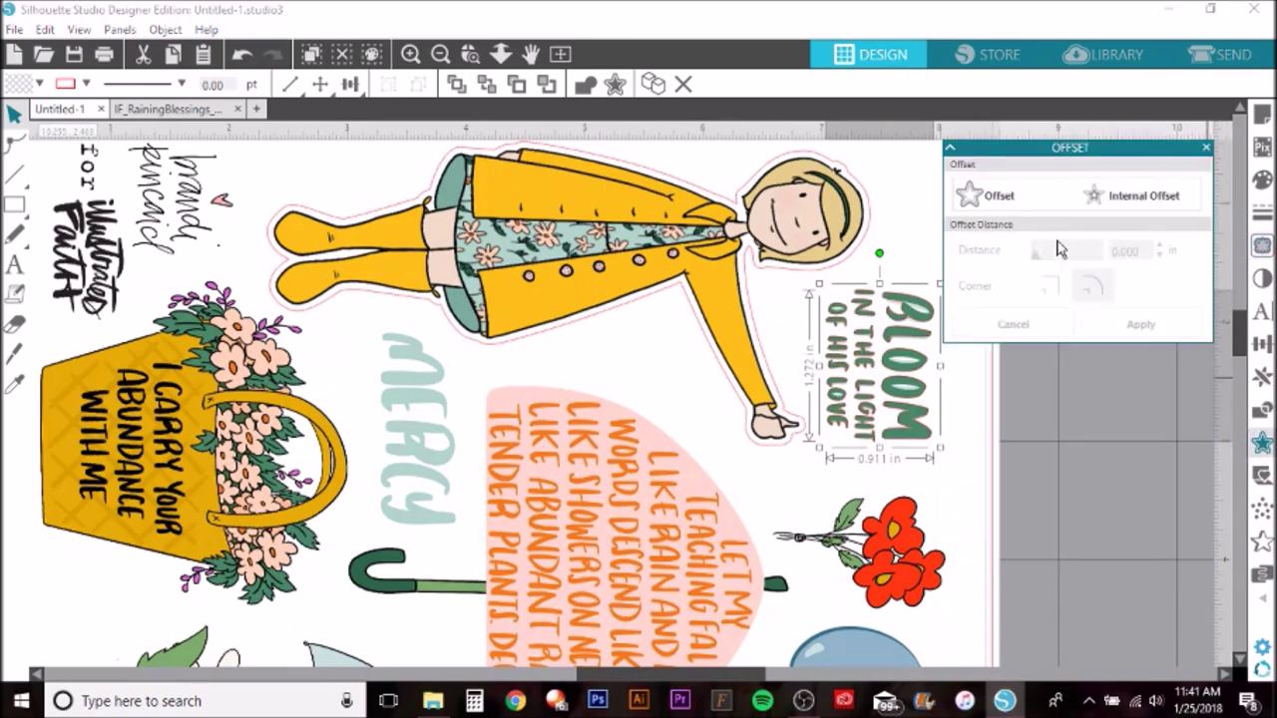
pyautogui.click(1005, 198)
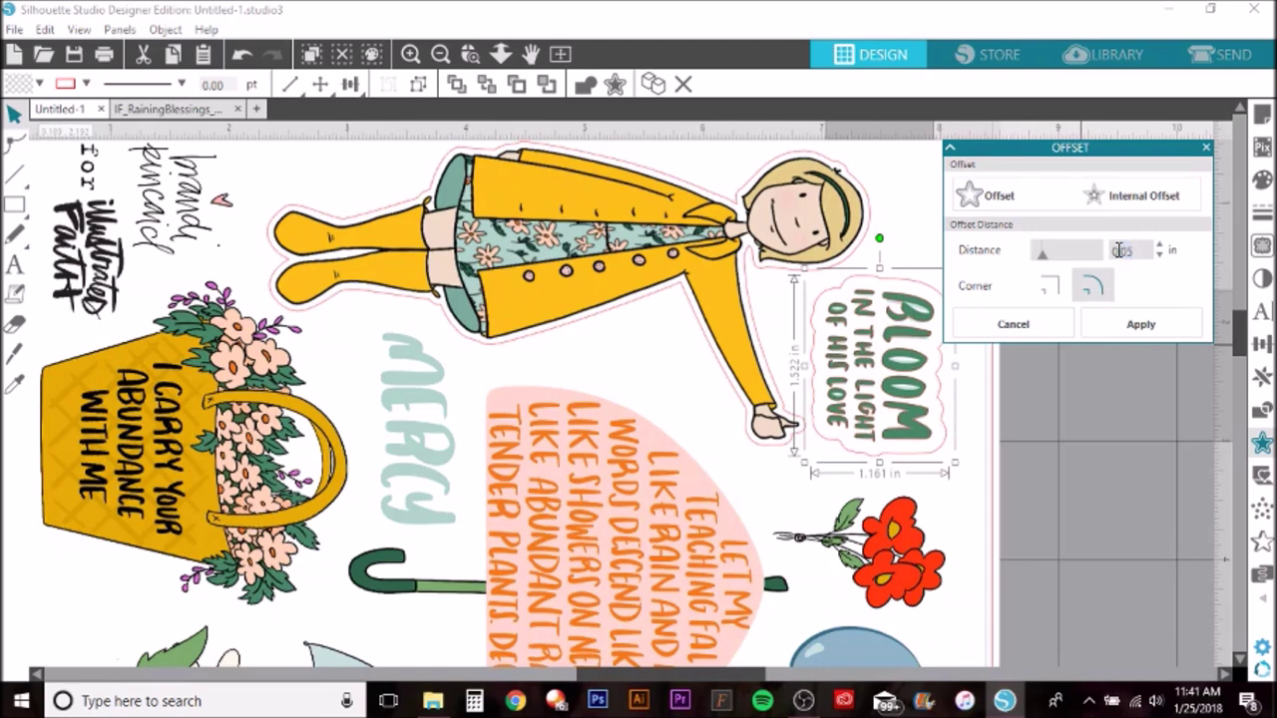
pyautogui.click(1092, 287)
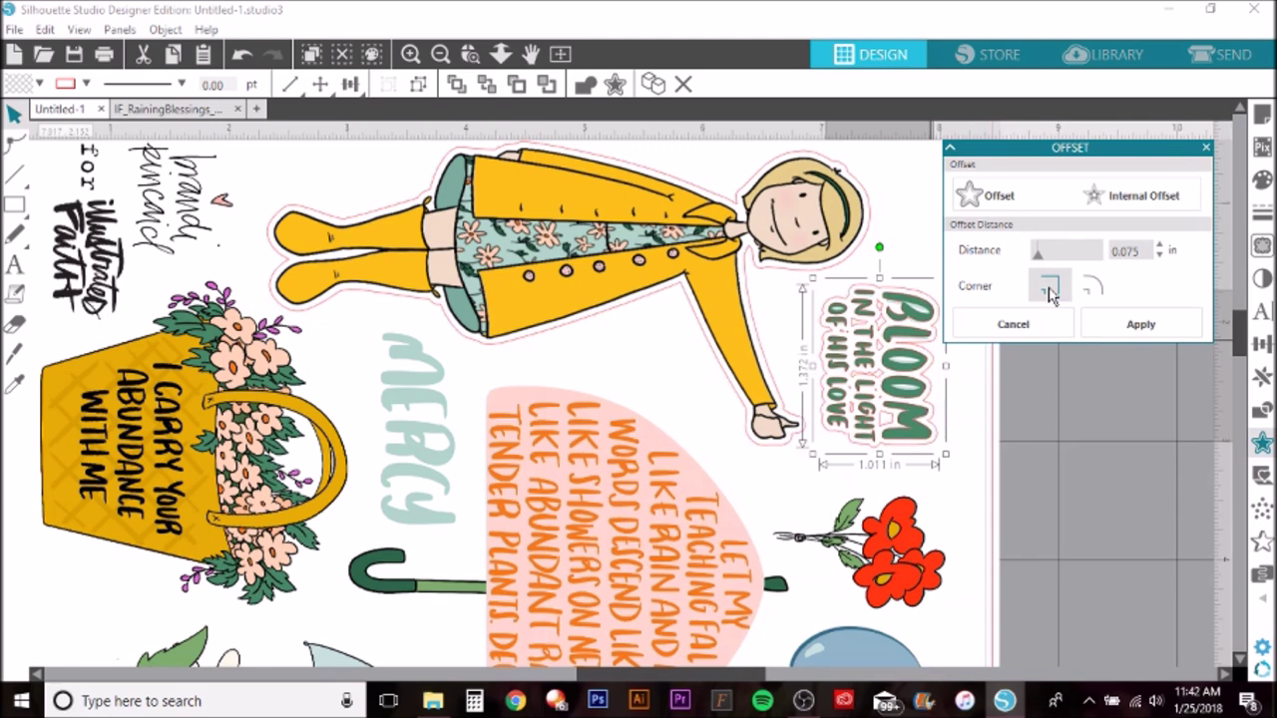
pyautogui.click(1090, 290)
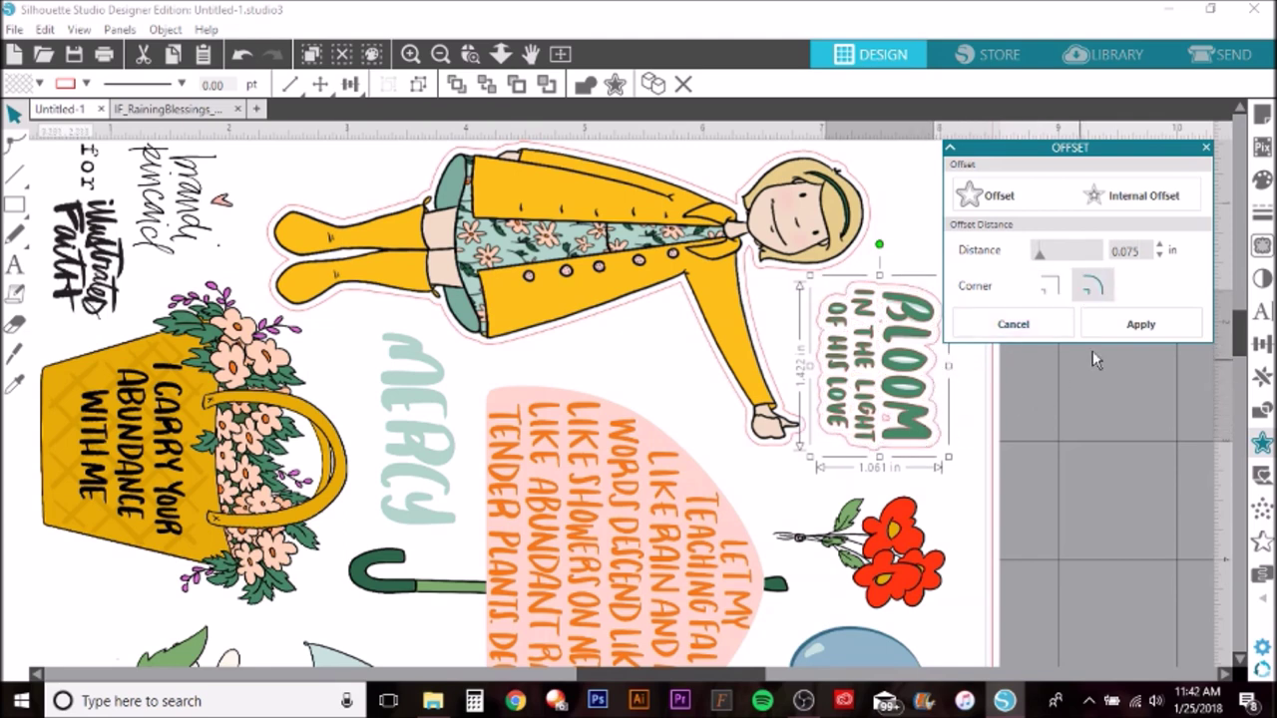
pyautogui.click(1140, 326)
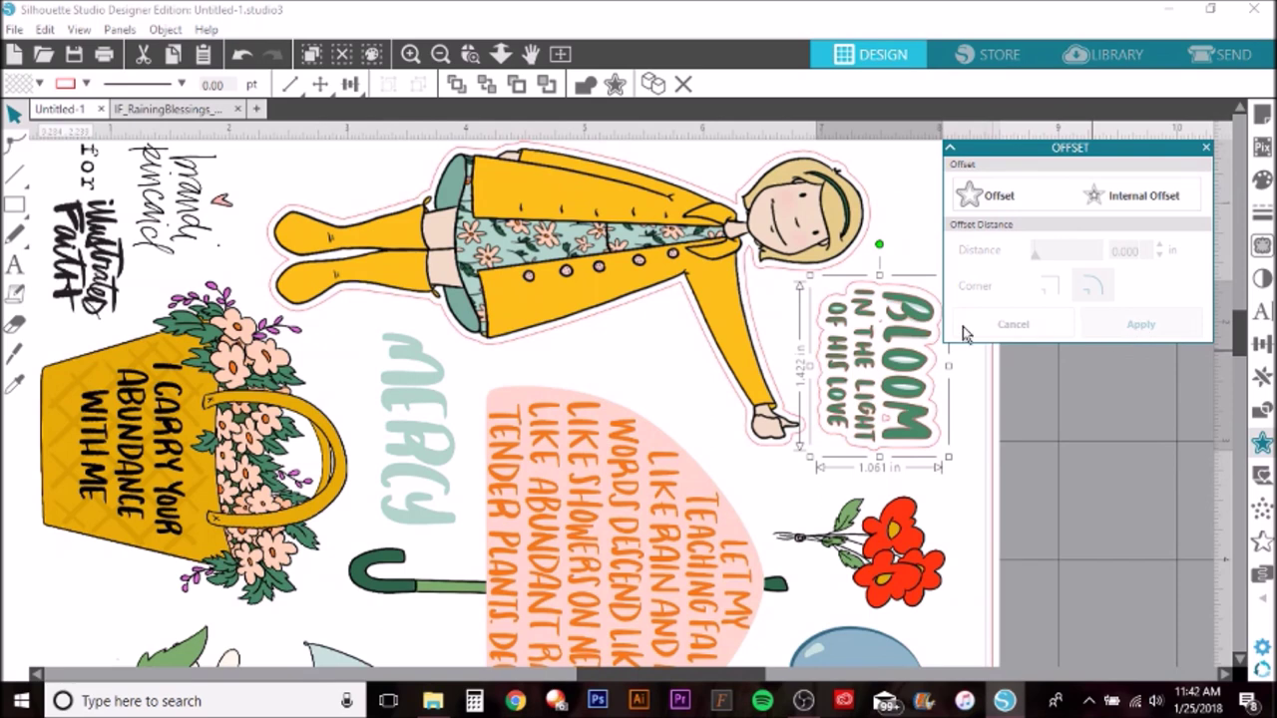
pyautogui.click(868, 317)
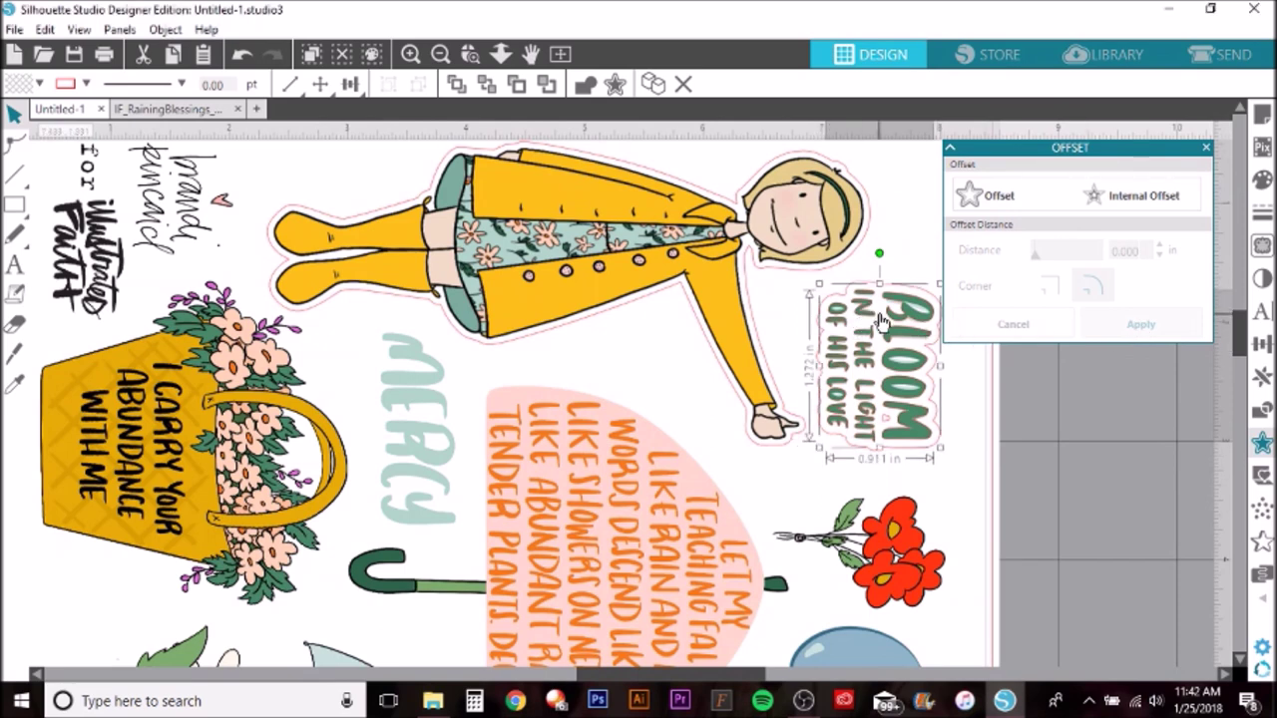
pyautogui.click(881, 319)
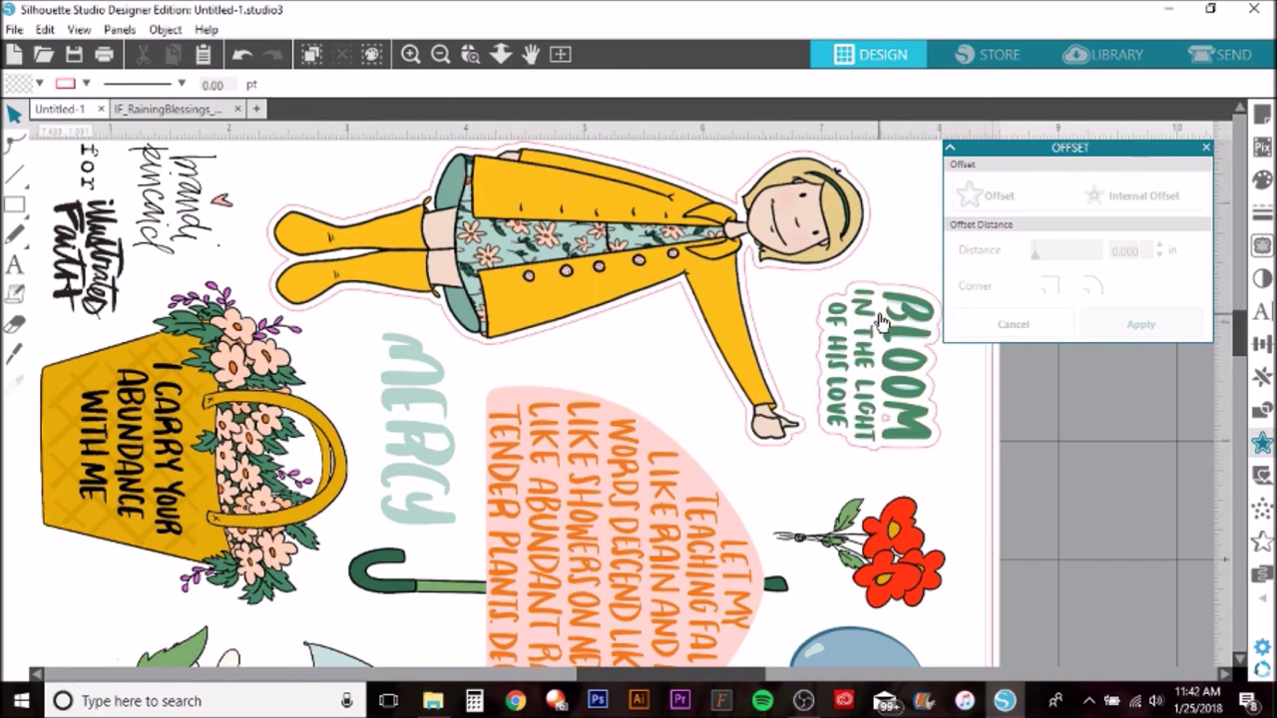
# Release the compound path of the BLOOM lettering's offset and delete the small leftover cut shapes inside it
pyautogui.rightClick(889, 425)
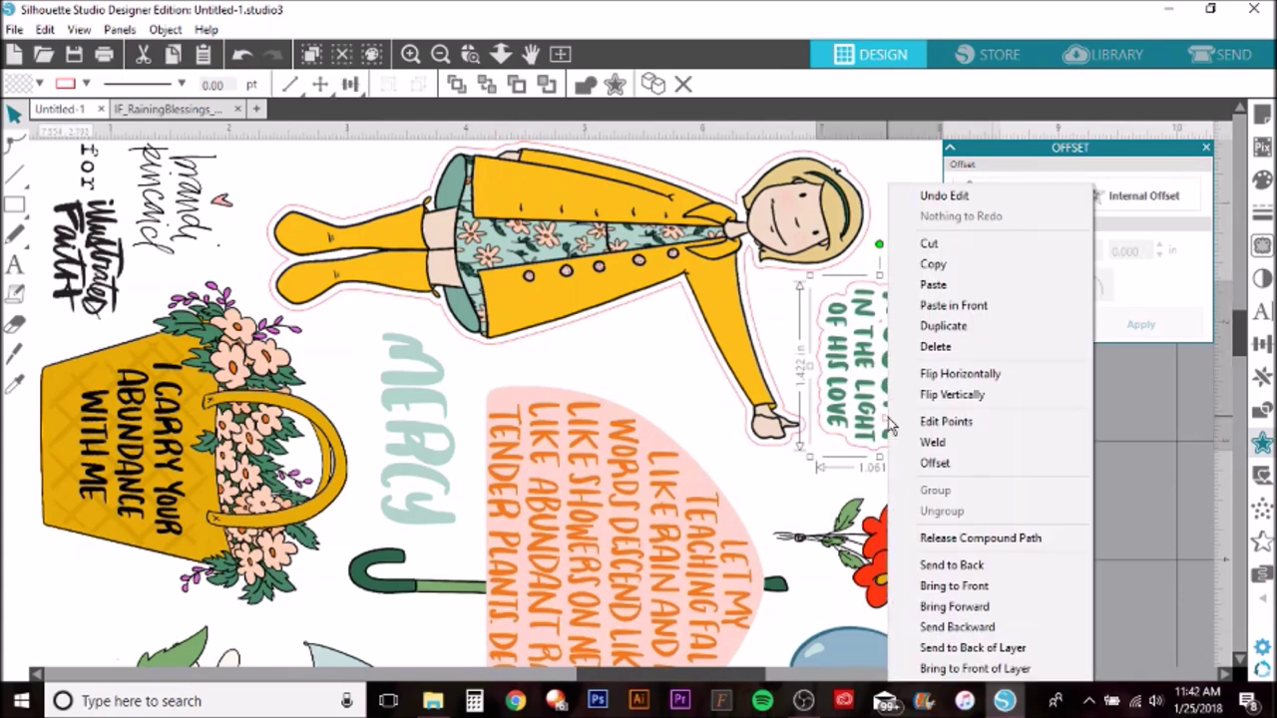
pyautogui.click(963, 538)
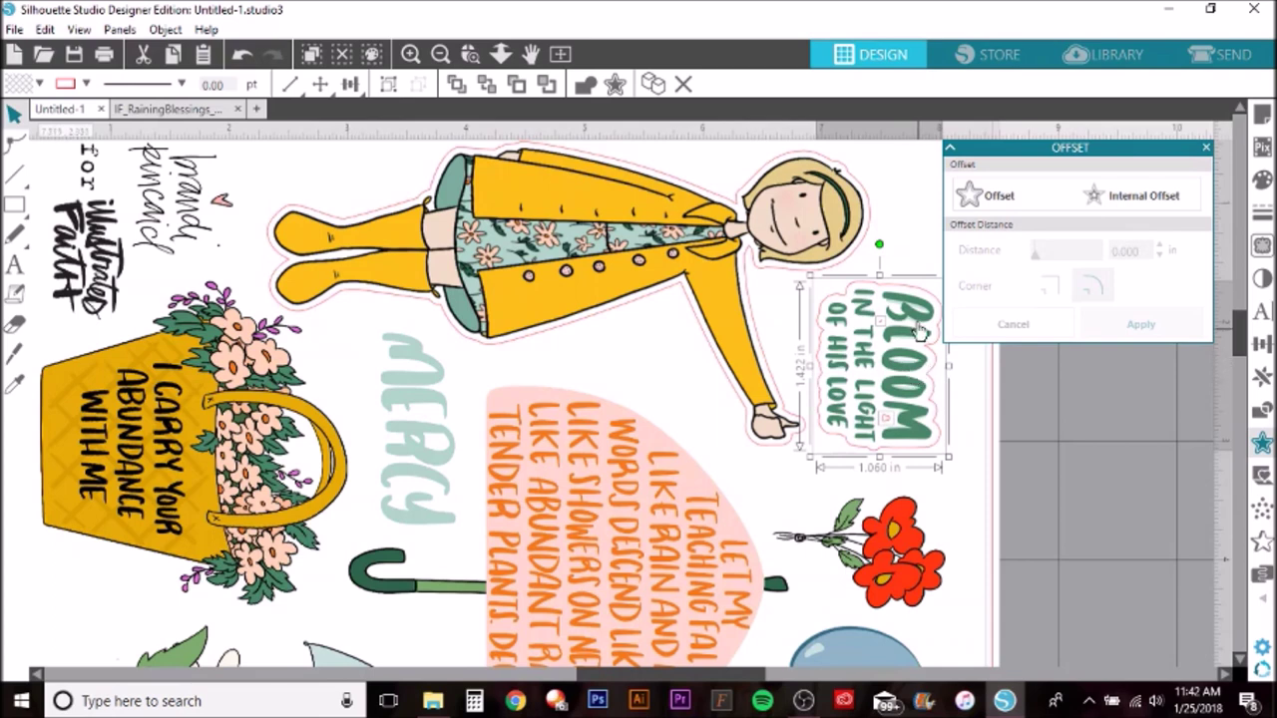
pyautogui.click(903, 291)
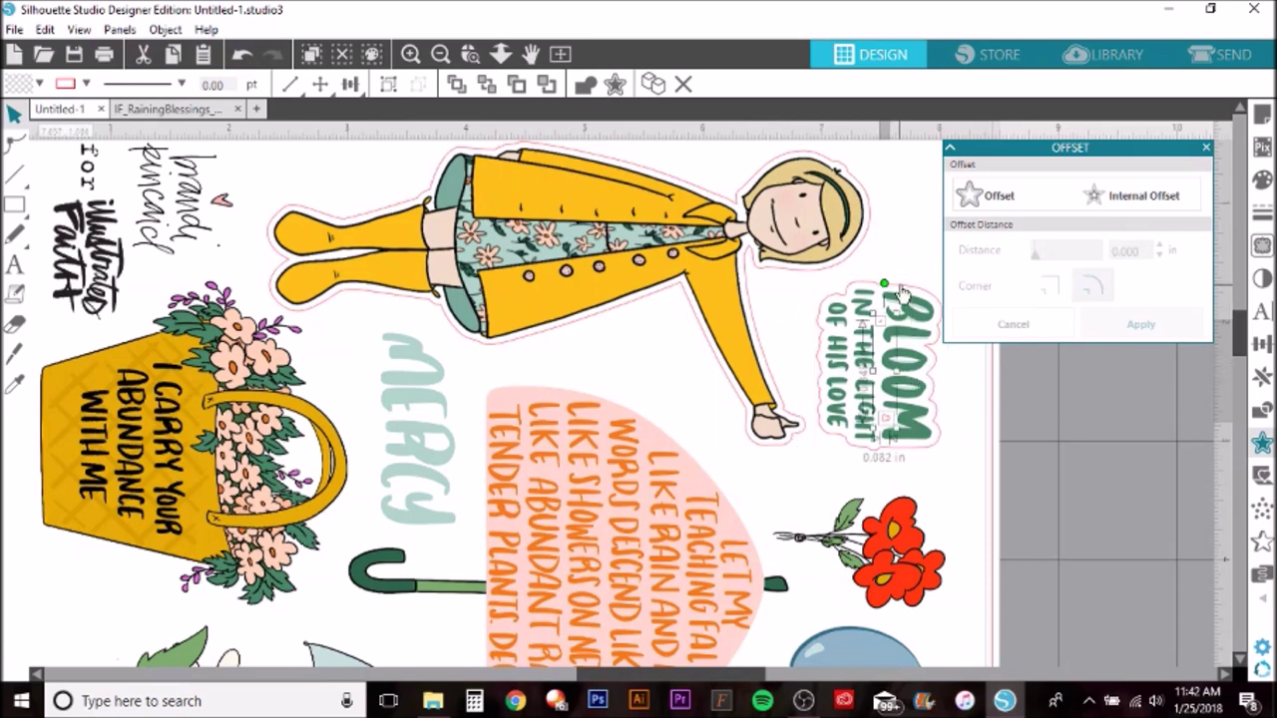
pyautogui.click(884, 424)
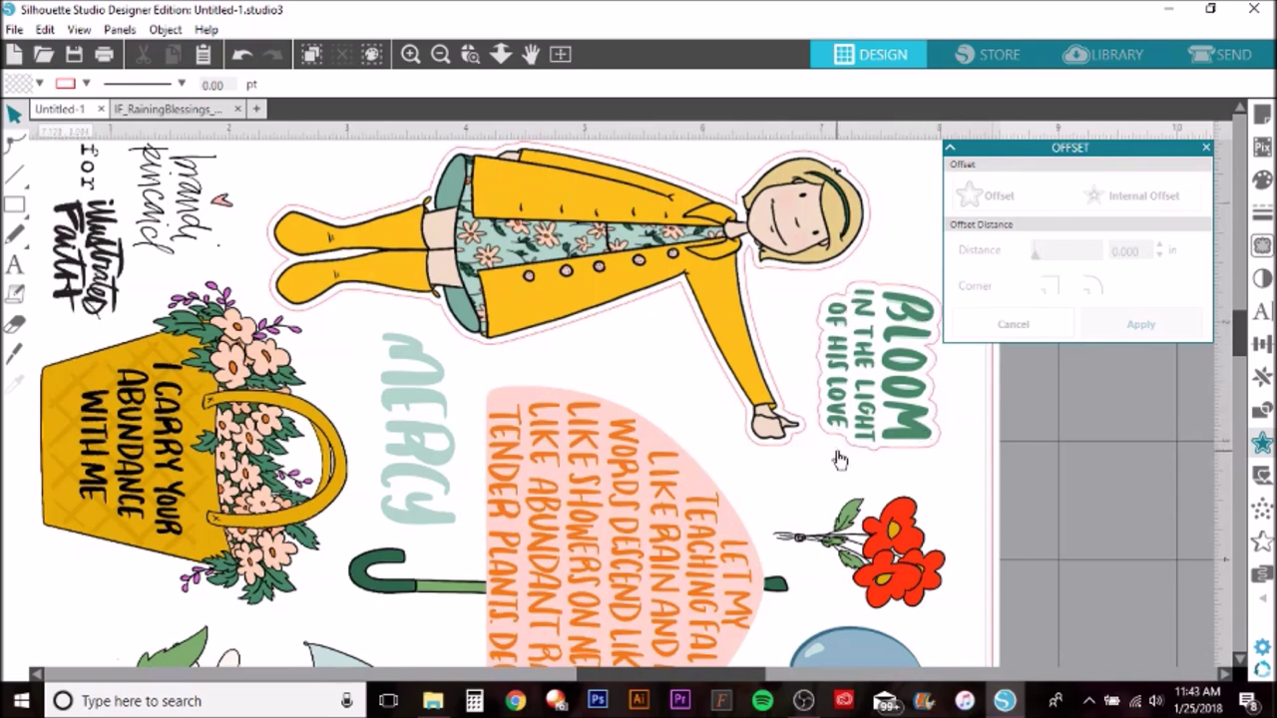
# Switch to the completed IF_RainingBlessings_p1 document, close the Offset settings and open Page Setup
pyautogui.moveTo(674, 677); pyautogui.dragTo(631, 675)
pyautogui.scroll(-1, 593, 521)
pyautogui.scroll(-1, 593, 521)
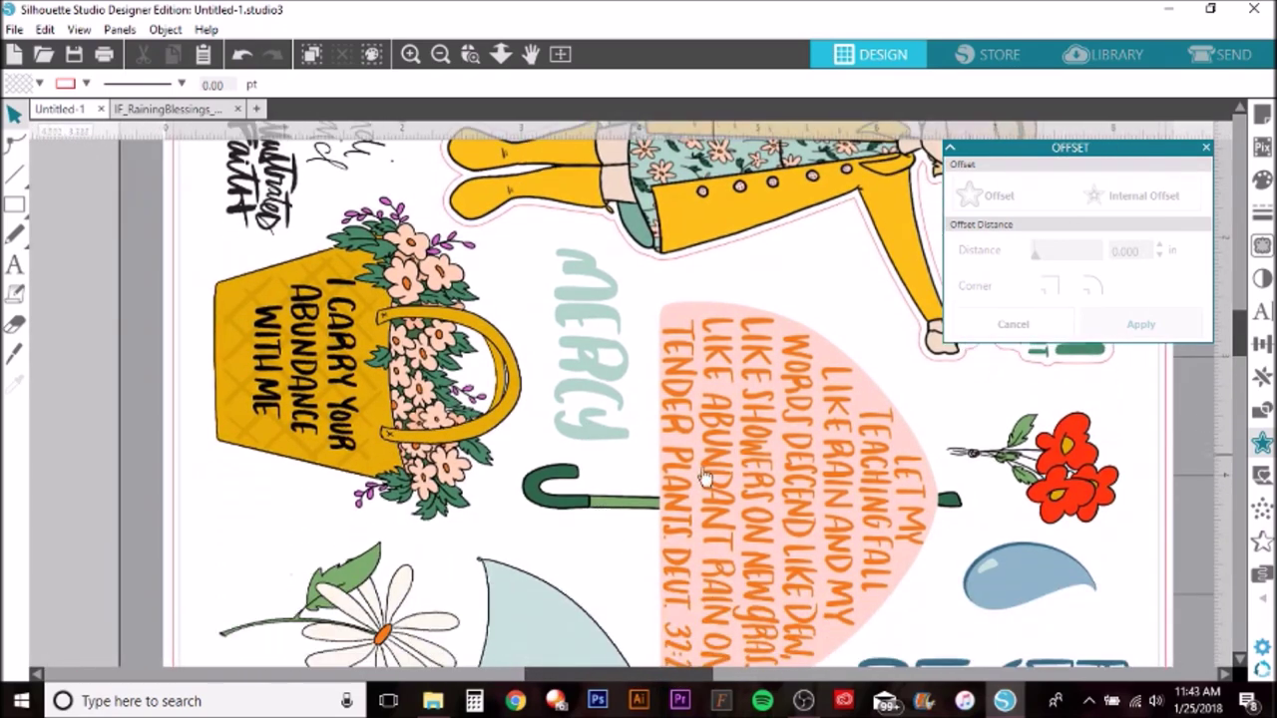
pyautogui.scroll(-1, 1018, 584)
pyautogui.scroll(-2, 1018, 579)
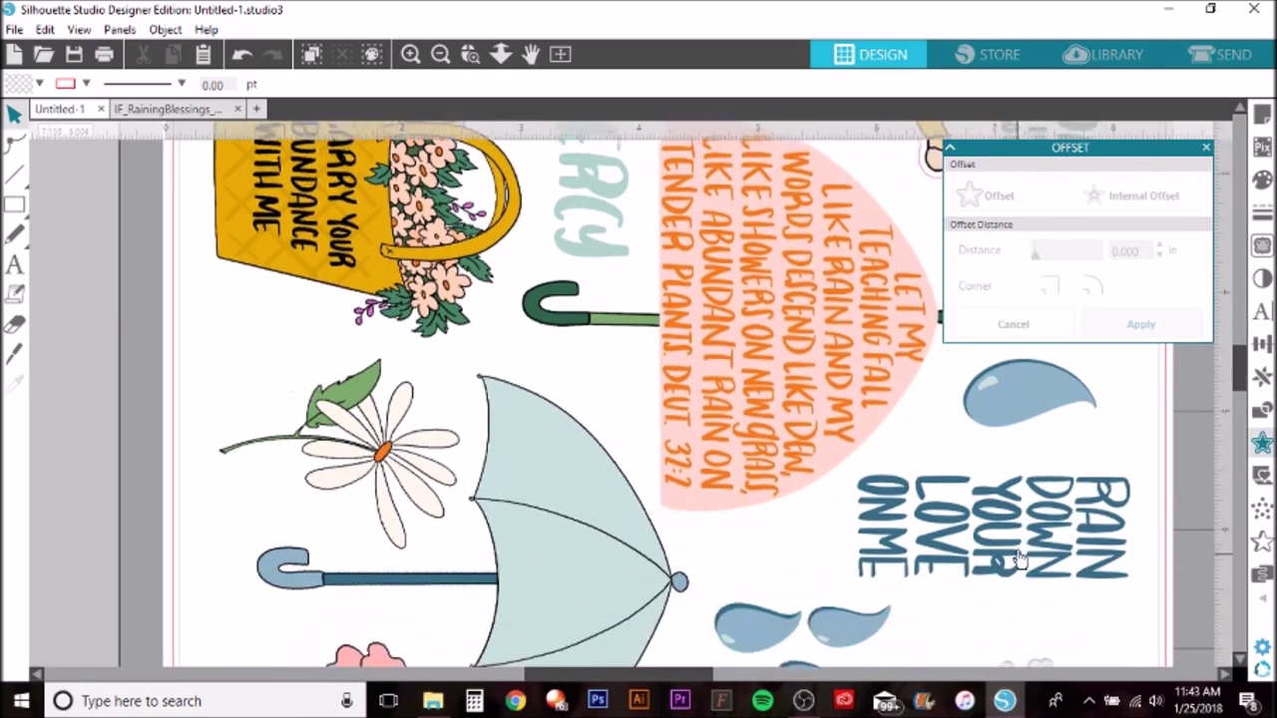
pyautogui.click(200, 110)
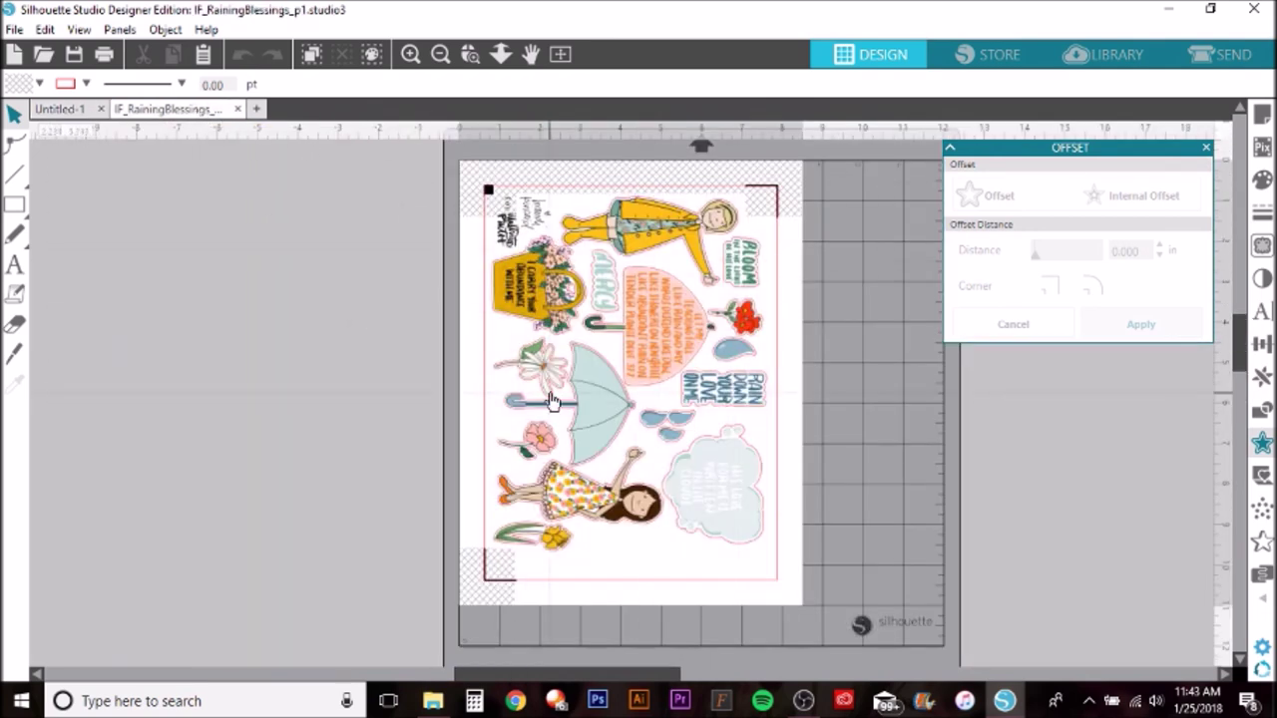
pyautogui.click(1207, 148)
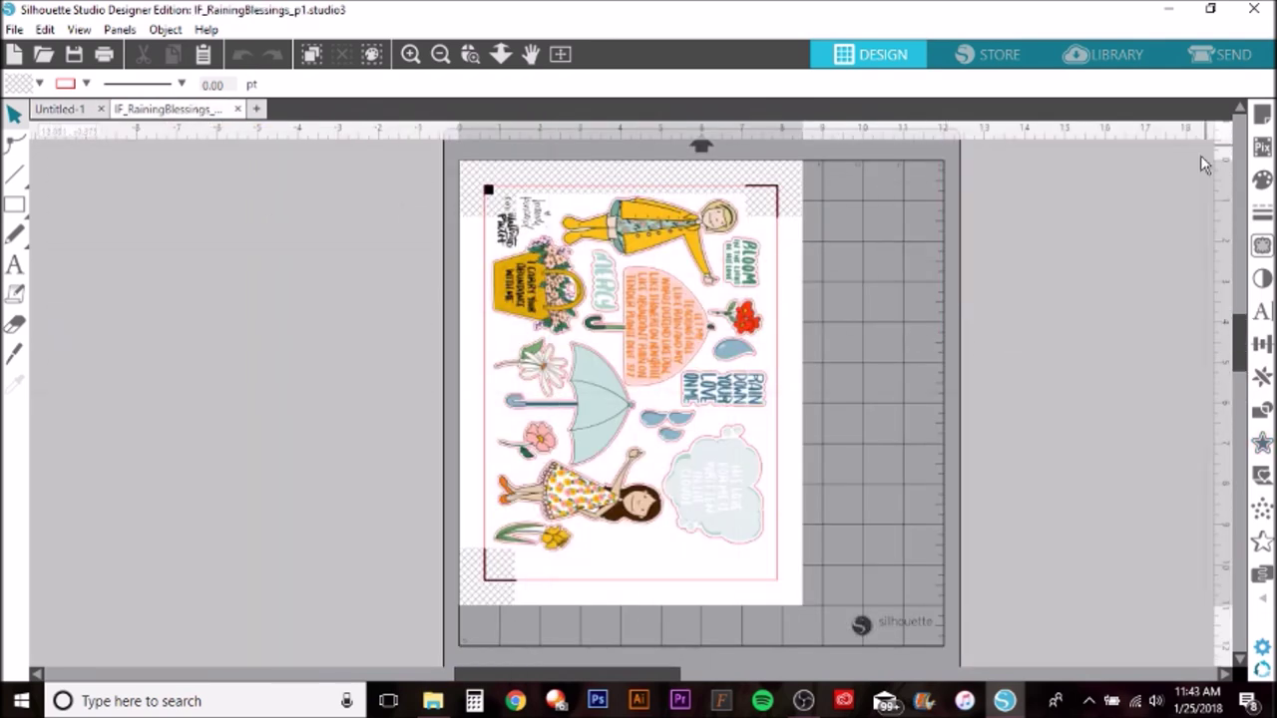
pyautogui.click(1259, 117)
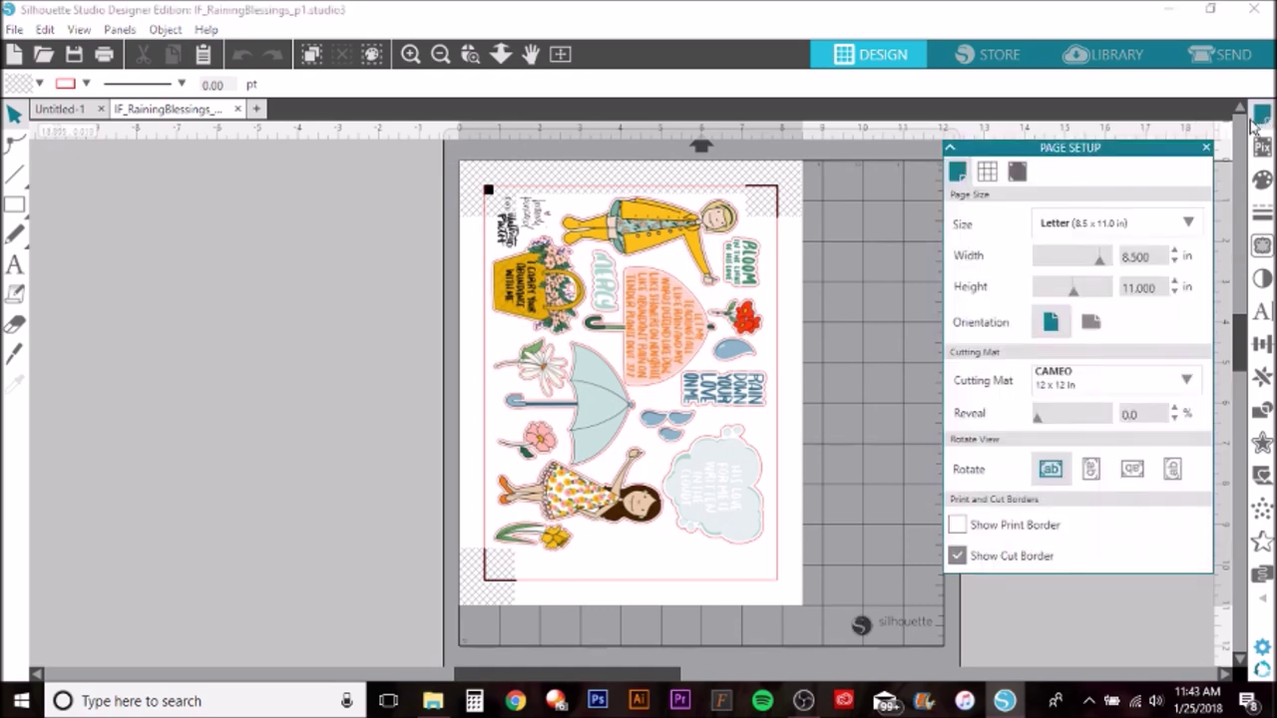
# Turn off the registration marks on the IF_RainingBlessings_p1 page
pyautogui.click(1016, 171)
pyautogui.click(1131, 227)
pyautogui.click(1083, 250)
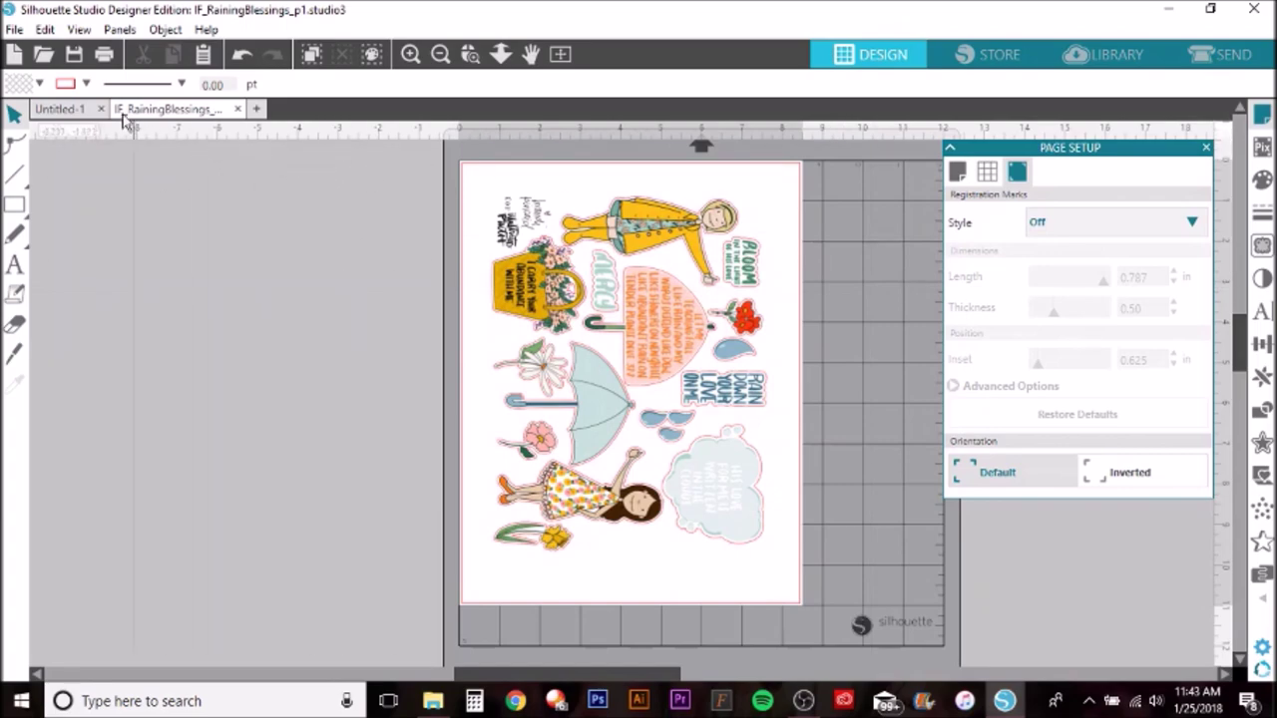
# Compare the Untitled-1 page with the finished IF_RainingBlessings_p1 page and select all the finished artwork to examine its extents
pyautogui.click(85, 108)
pyautogui.scroll(5, 588, 483)
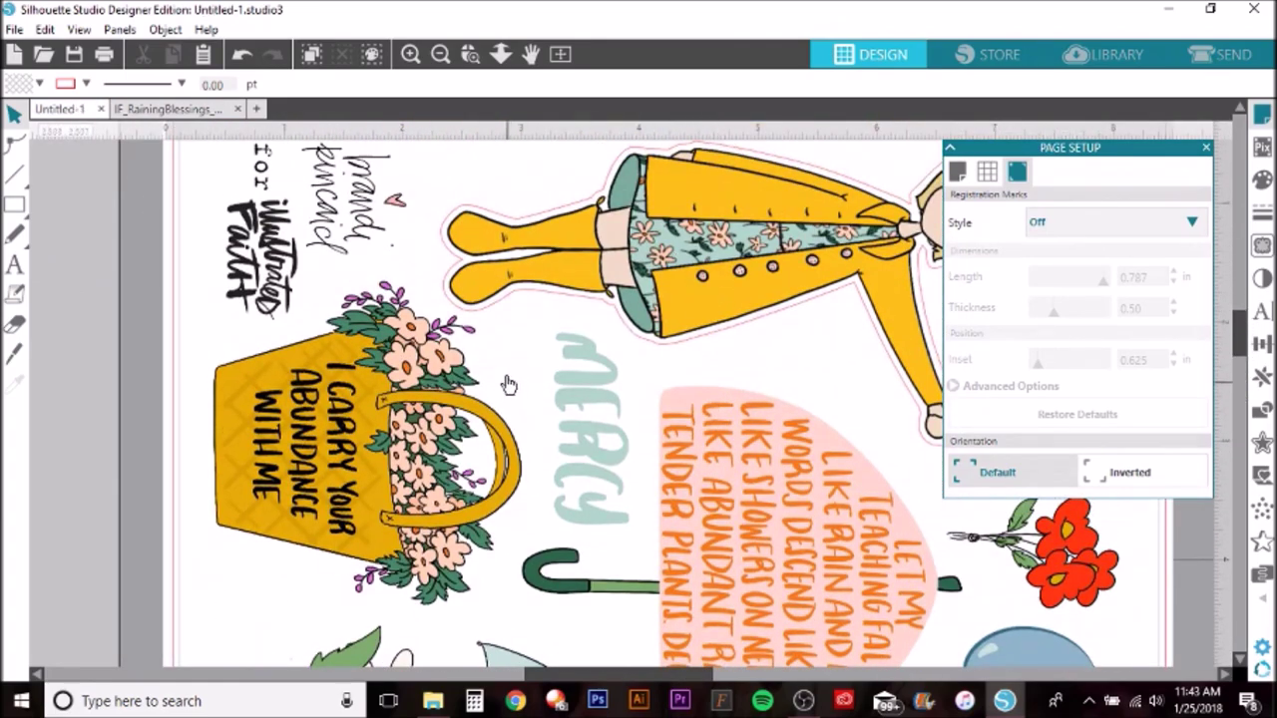
pyautogui.click(204, 111)
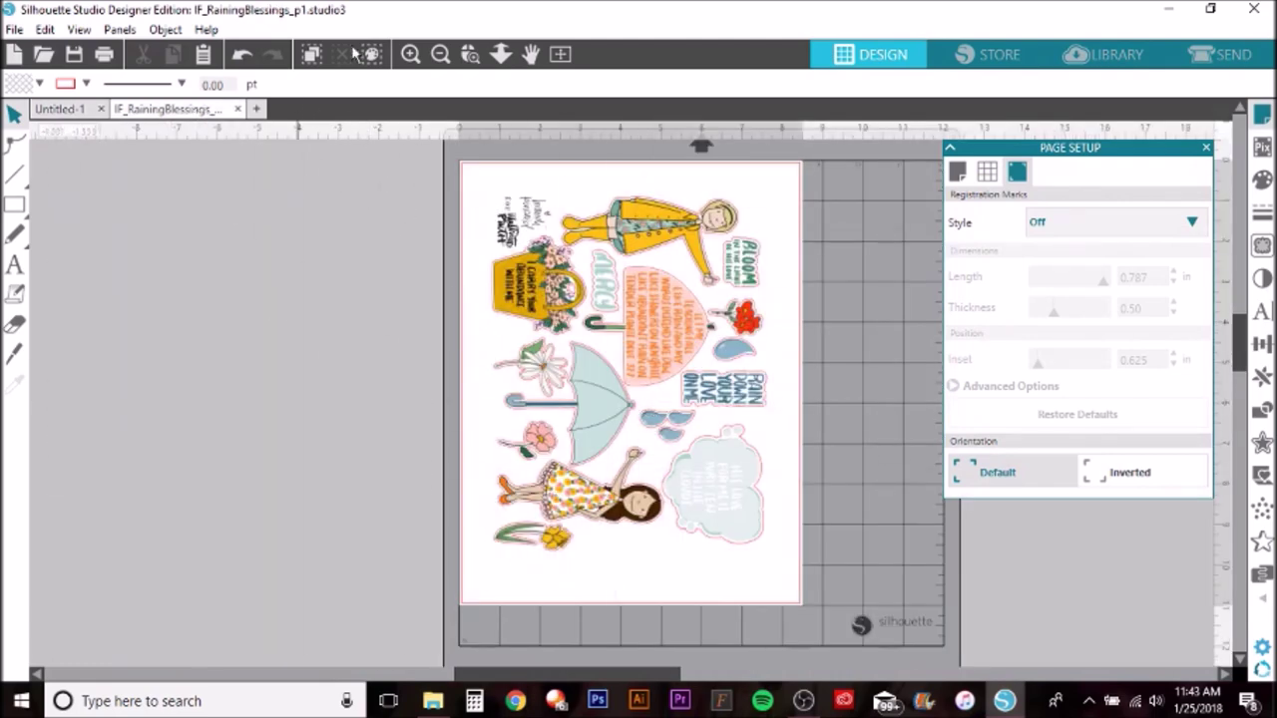
pyautogui.click(410, 54)
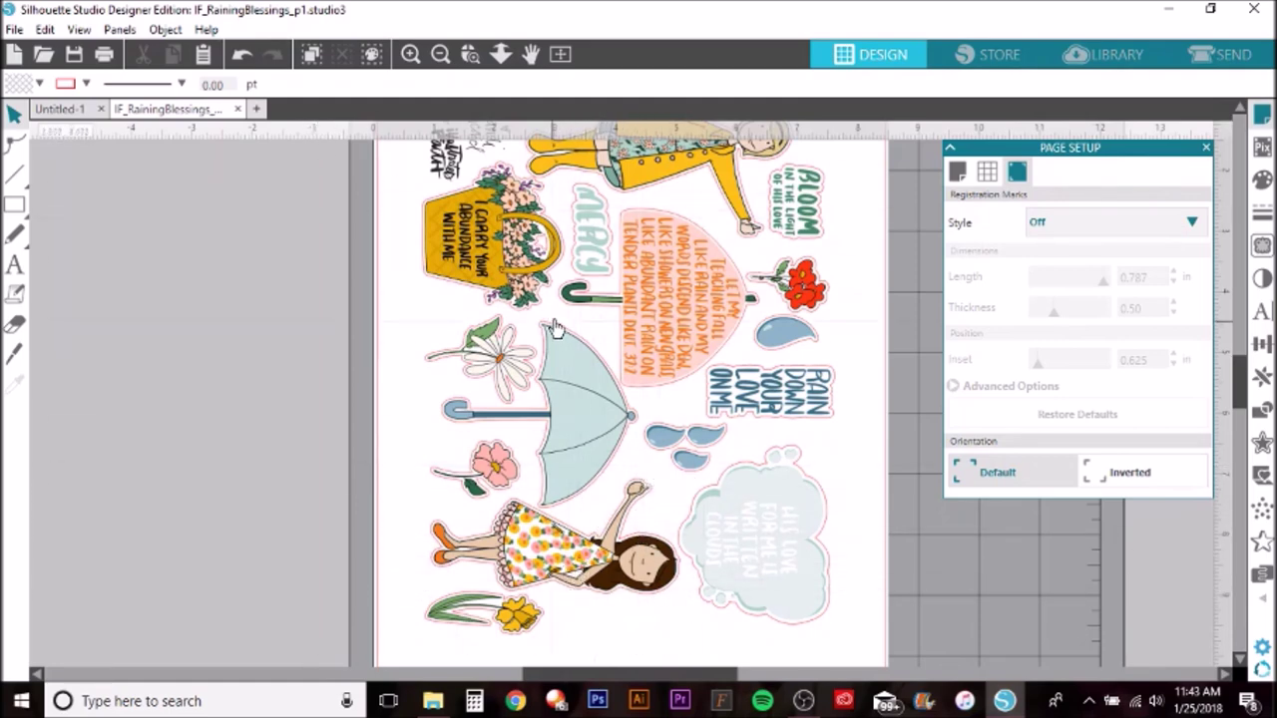
pyautogui.scroll(2, 556, 330)
pyautogui.moveTo(325, 164); pyautogui.dragTo(787, 245)
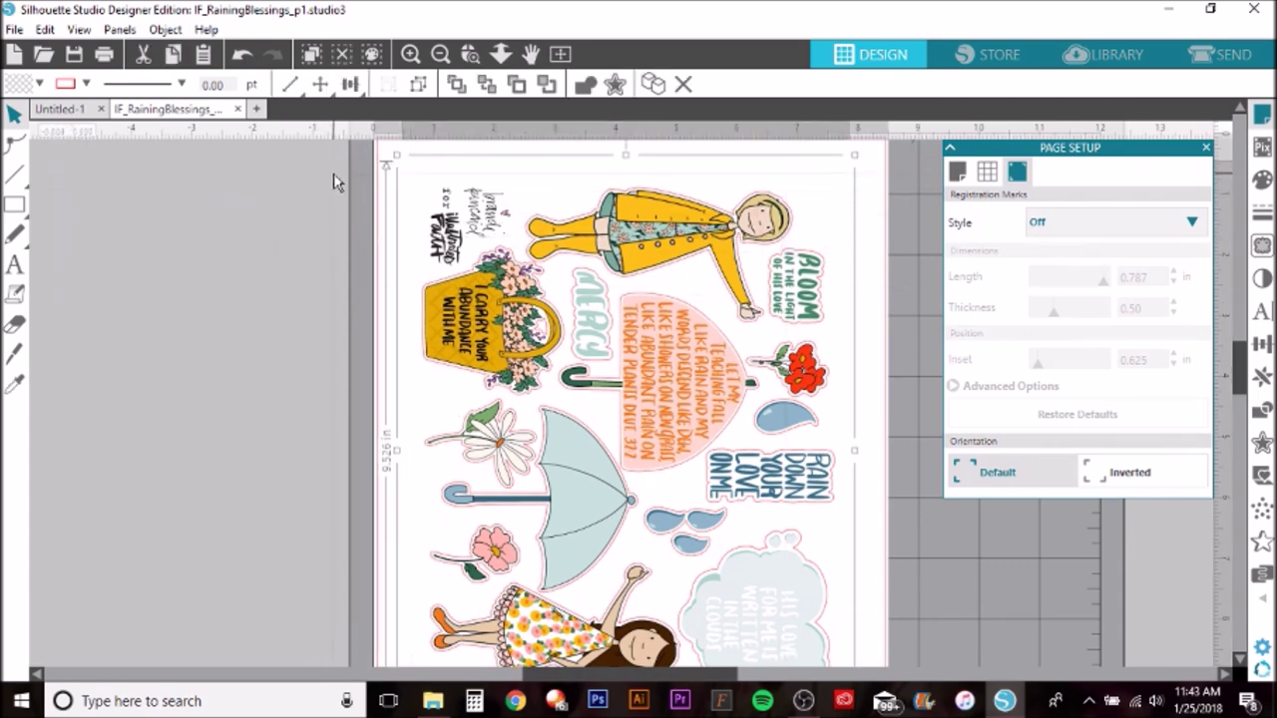
pyautogui.scroll(-2, 835, 409)
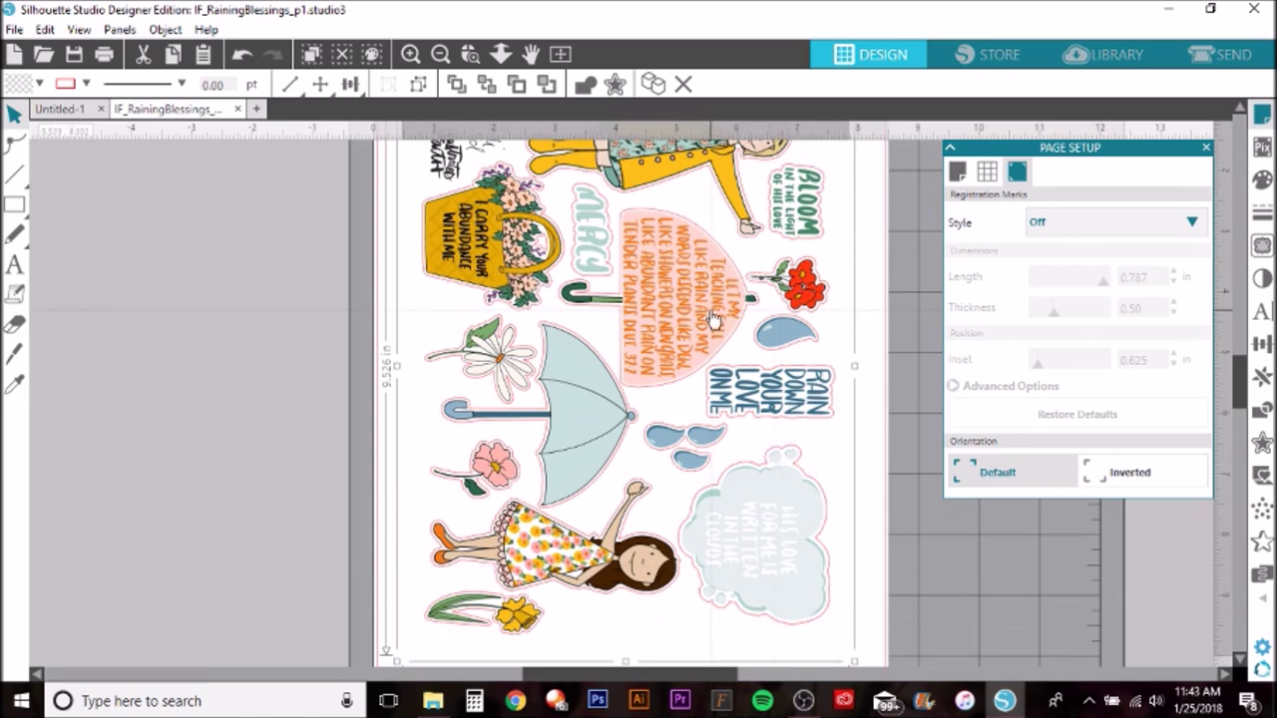
# Undo the last change to the artwork in Untitled-1 and return to the IF_RainingBlessings_p1 document
pyautogui.click(80, 114)
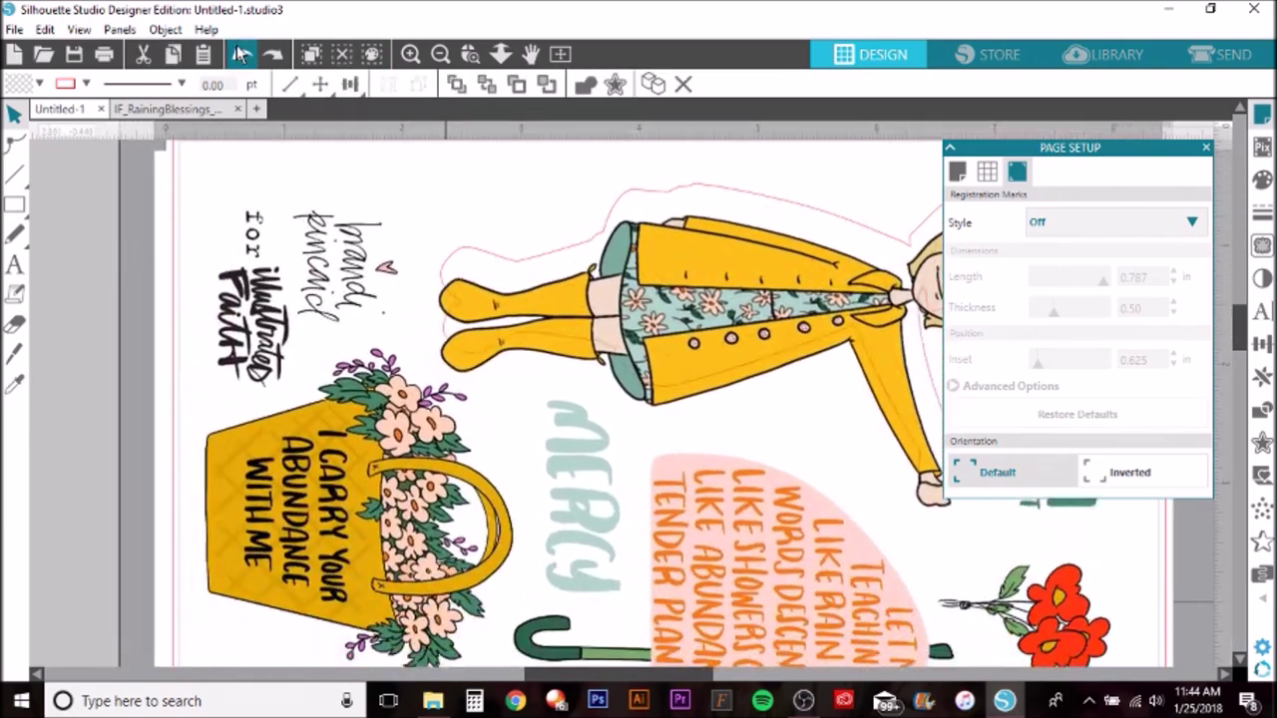
pyautogui.click(242, 54)
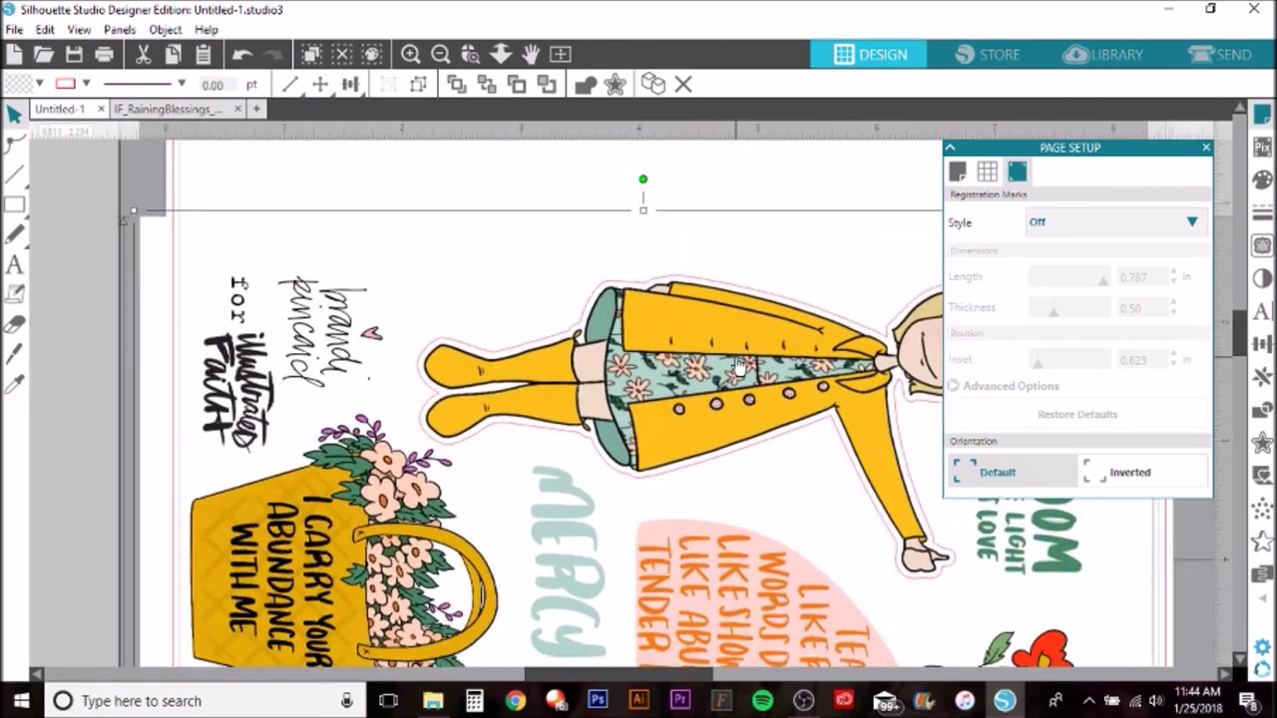
pyautogui.click(198, 110)
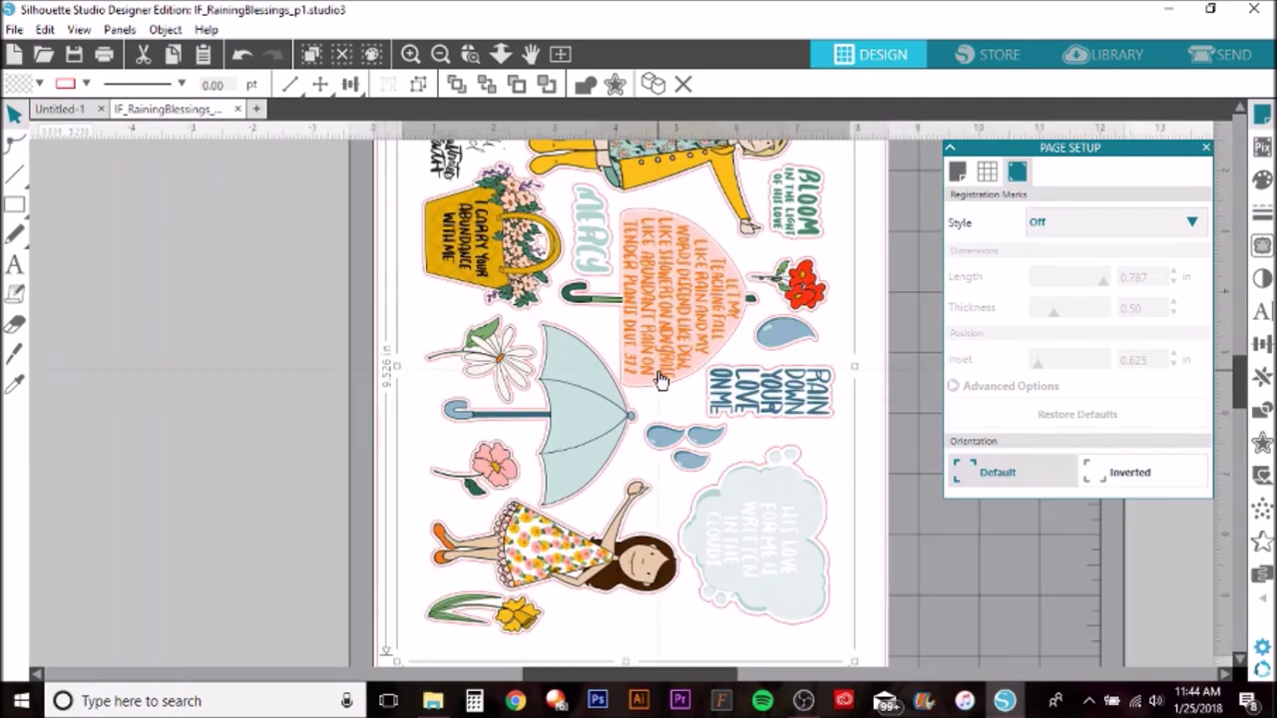
pyautogui.scroll(3, 660, 375)
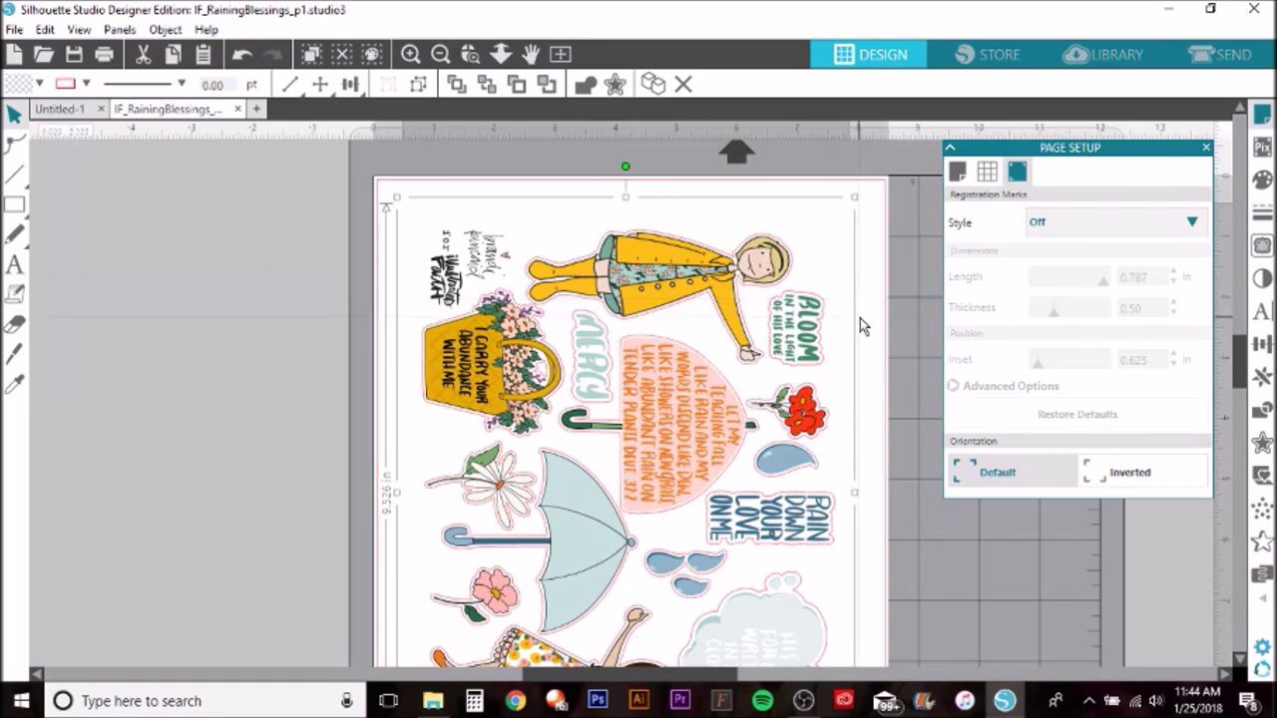
pyautogui.scroll(-1, 860, 319)
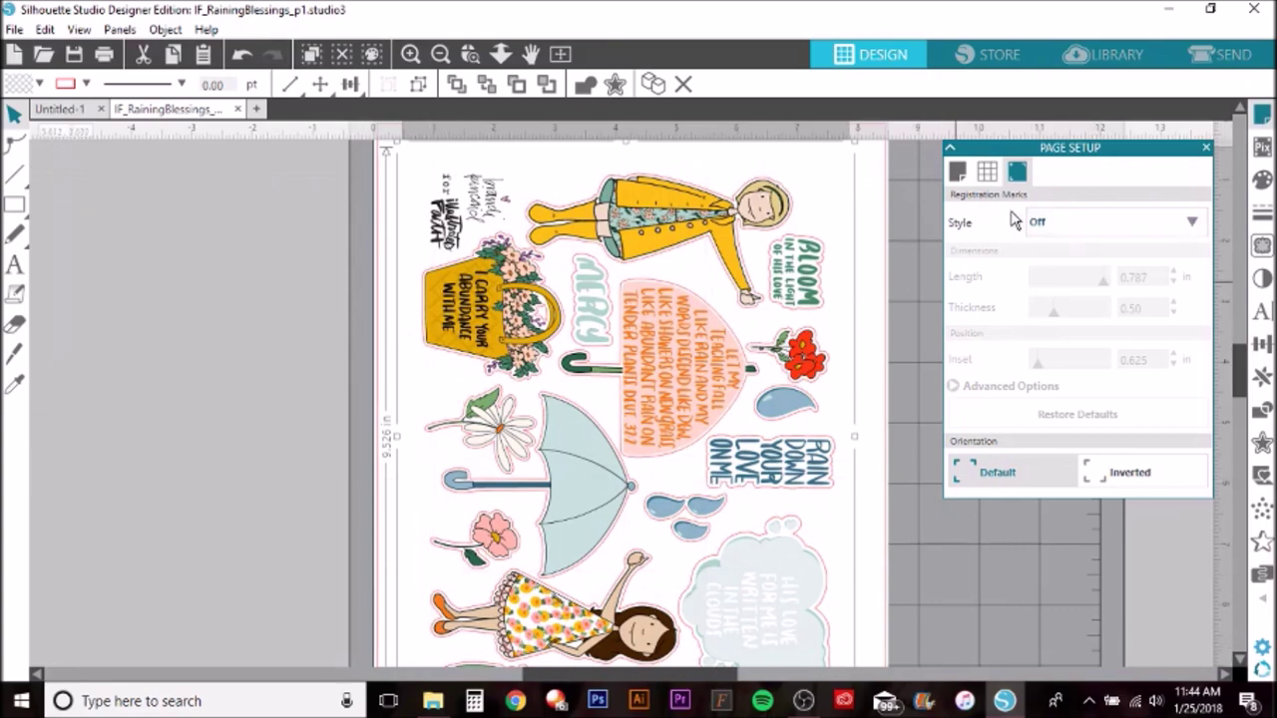
# Set the registration marks of the IF_RainingBlessings_p1 page to Type 1 for CAMEO, Portrait and Curio
pyautogui.click(1262, 116)
pyautogui.click(1262, 116)
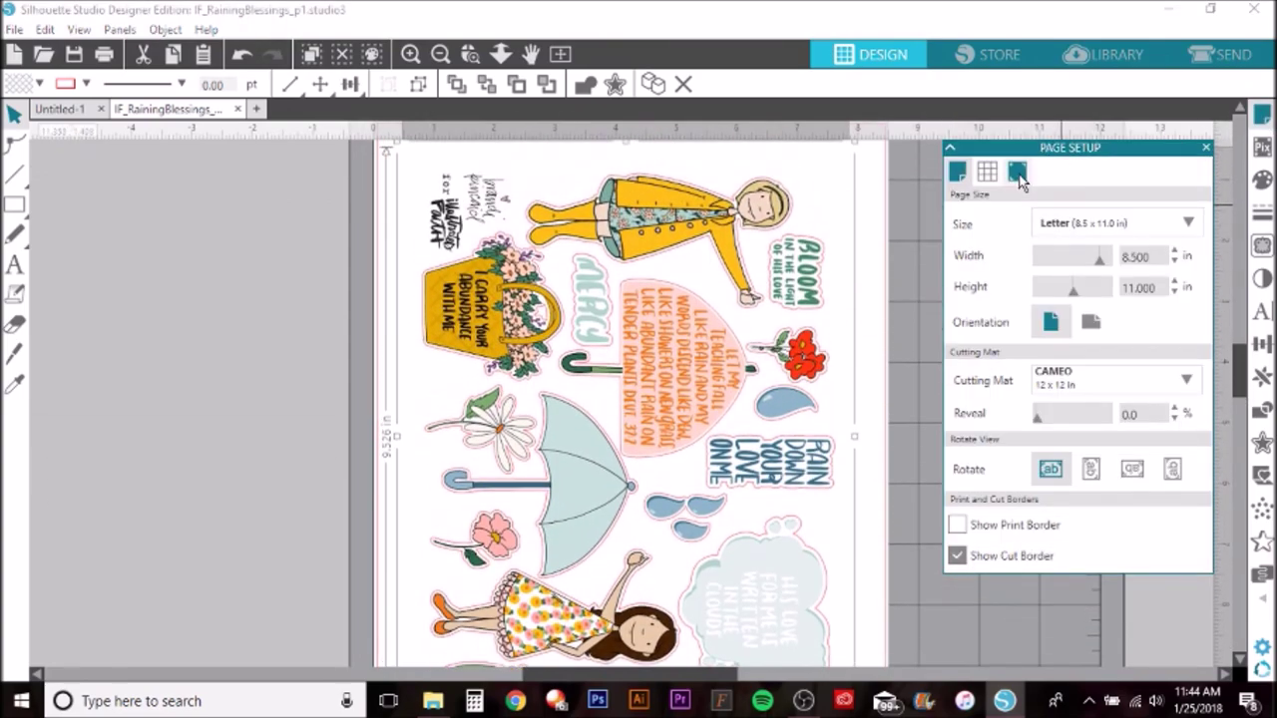
pyautogui.click(1017, 174)
pyautogui.click(1106, 221)
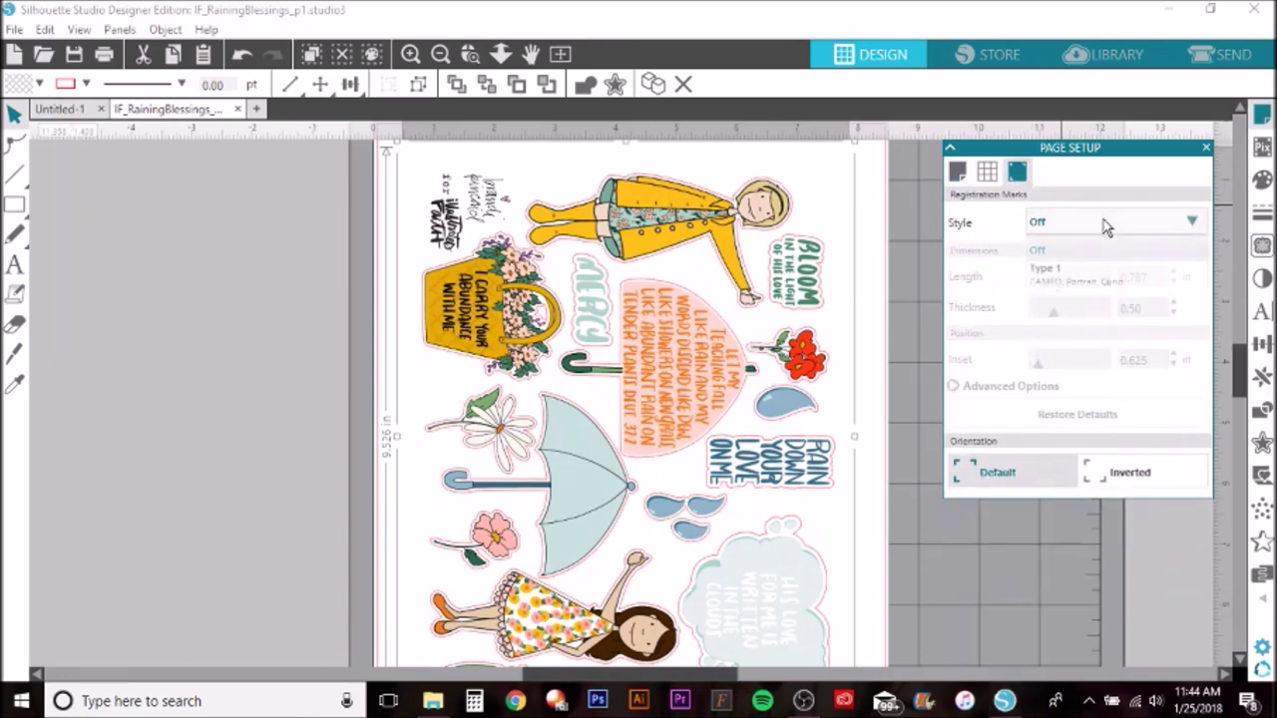
pyautogui.click(1091, 283)
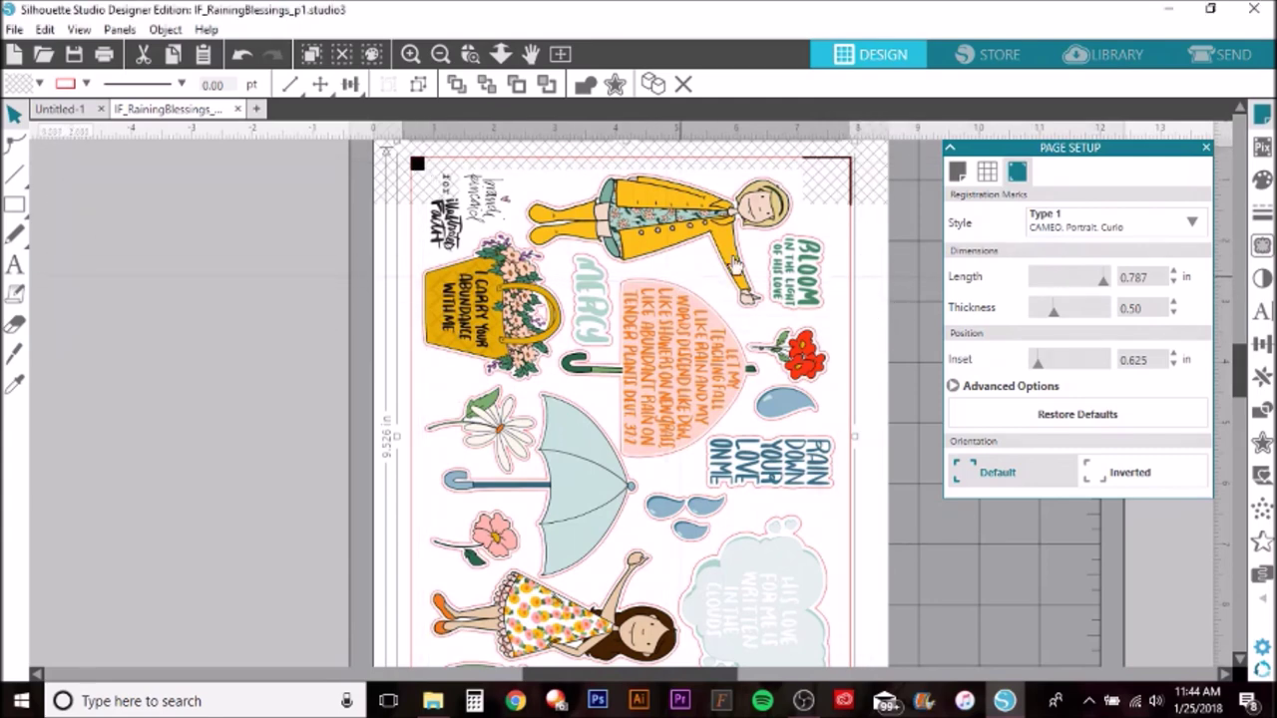
pyautogui.click(440, 54)
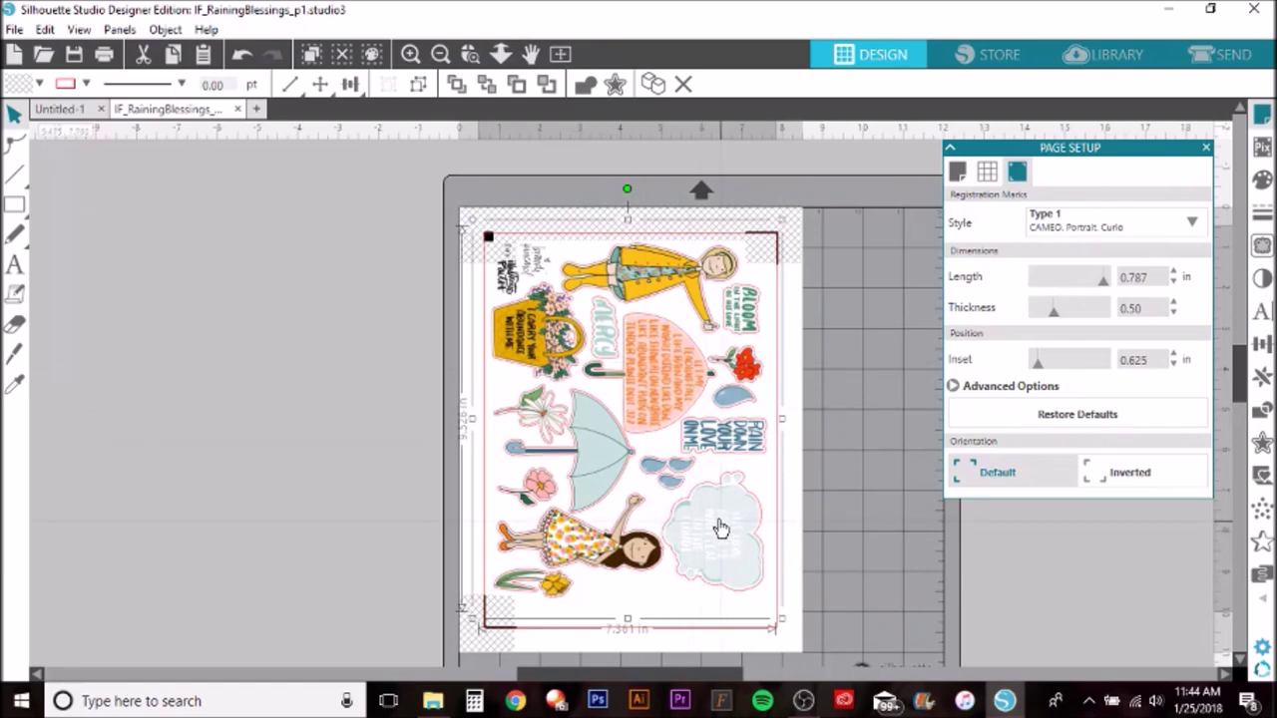
# Switch to Untitled-1, set its registration marks to Type 1, and check where the artwork overlaps them
pyautogui.click(62, 109)
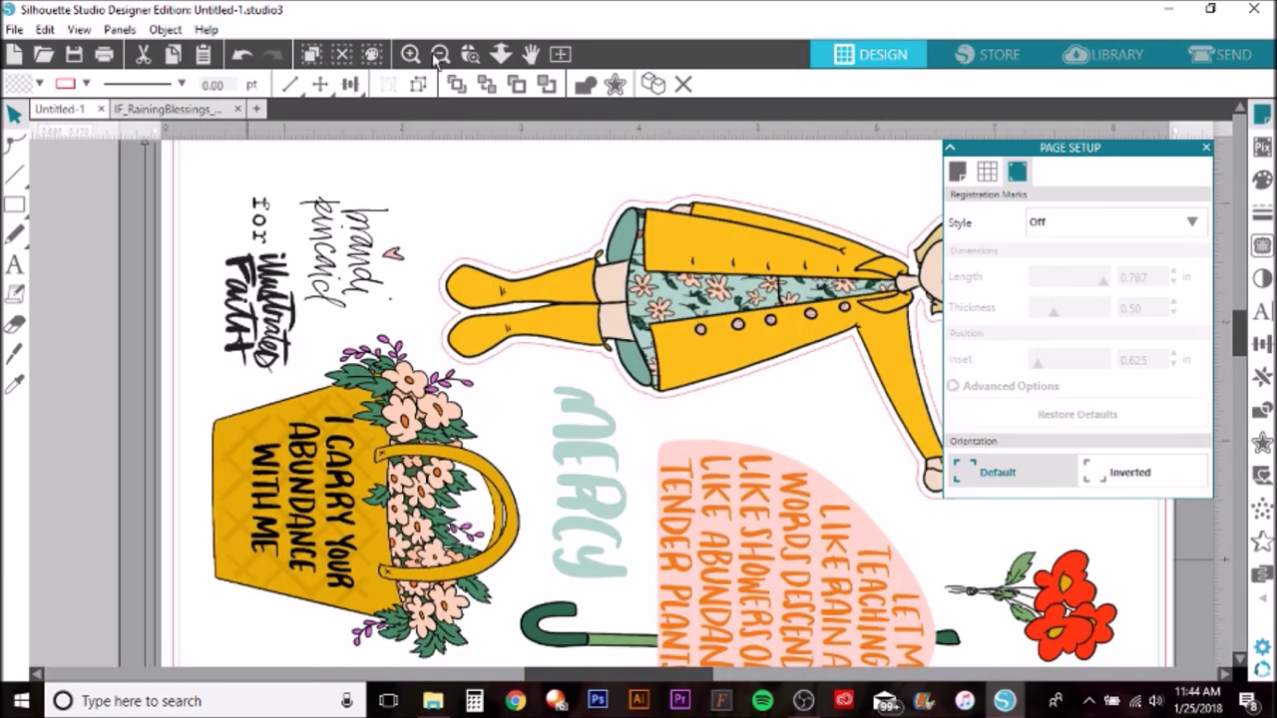
pyautogui.click(440, 54)
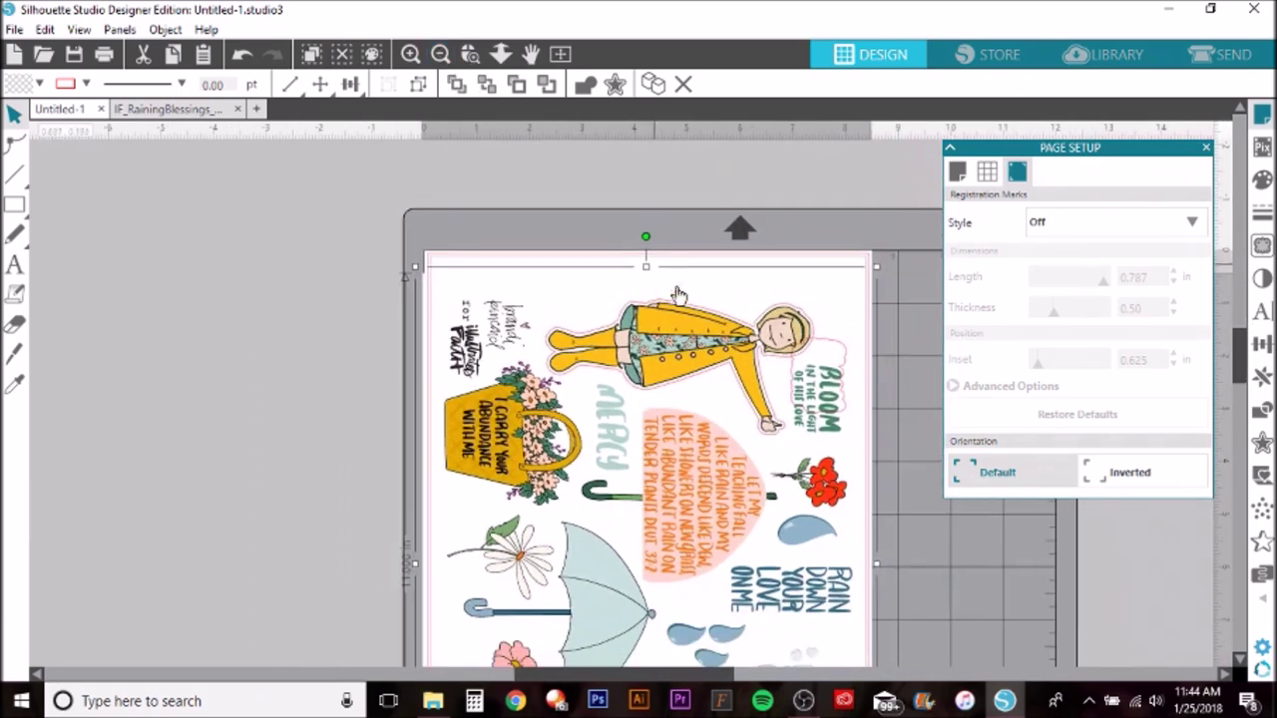
pyautogui.scroll(-3, 699, 342)
pyautogui.scroll(-2, 669, 280)
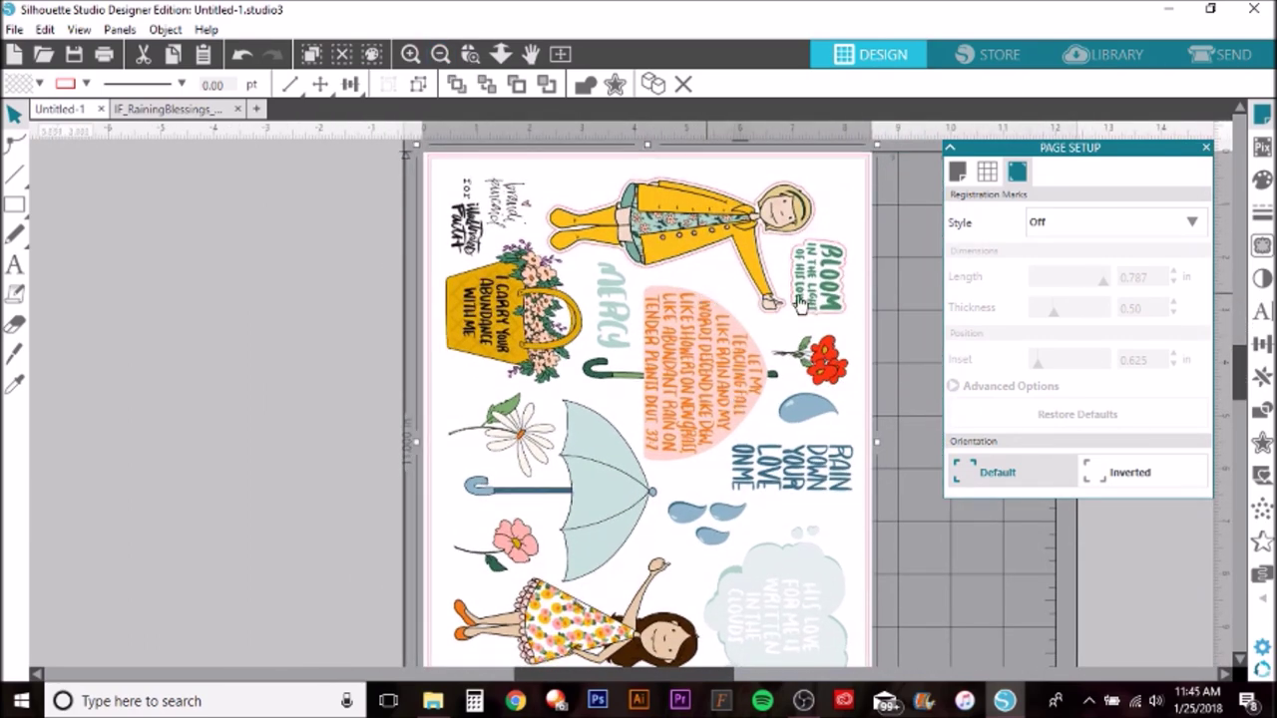
pyautogui.click(1097, 224)
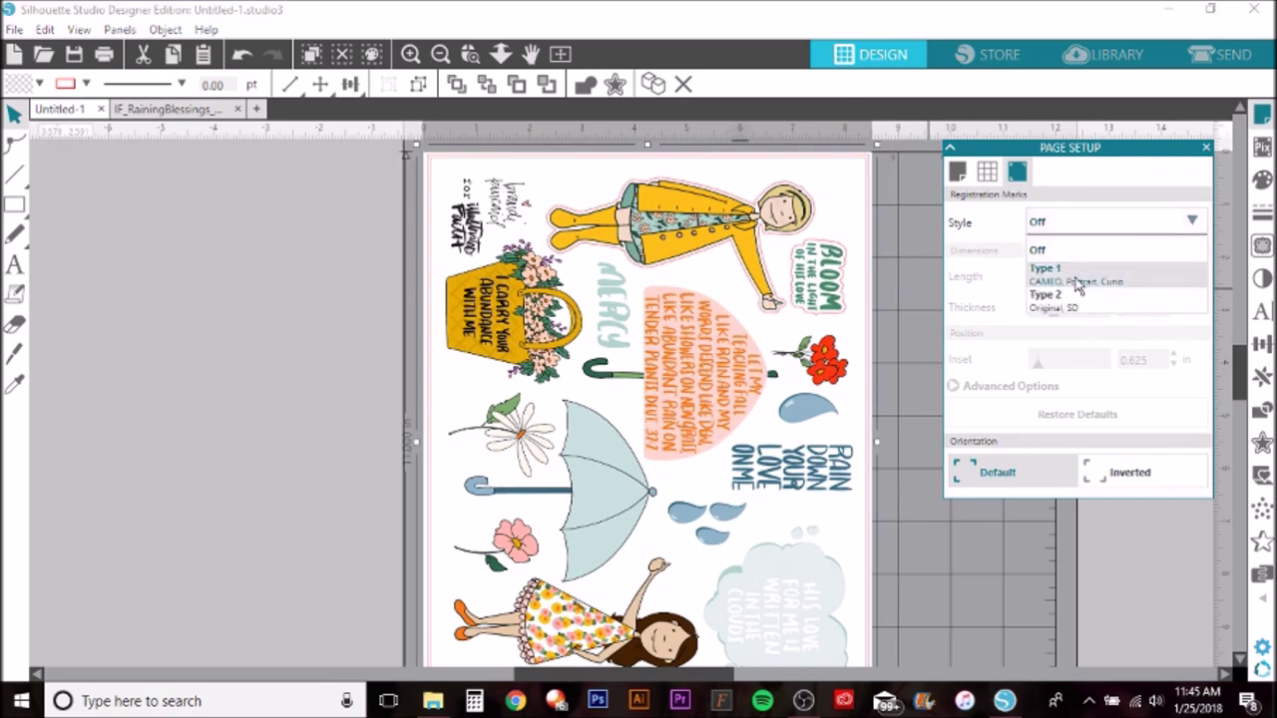
pyautogui.click(1077, 273)
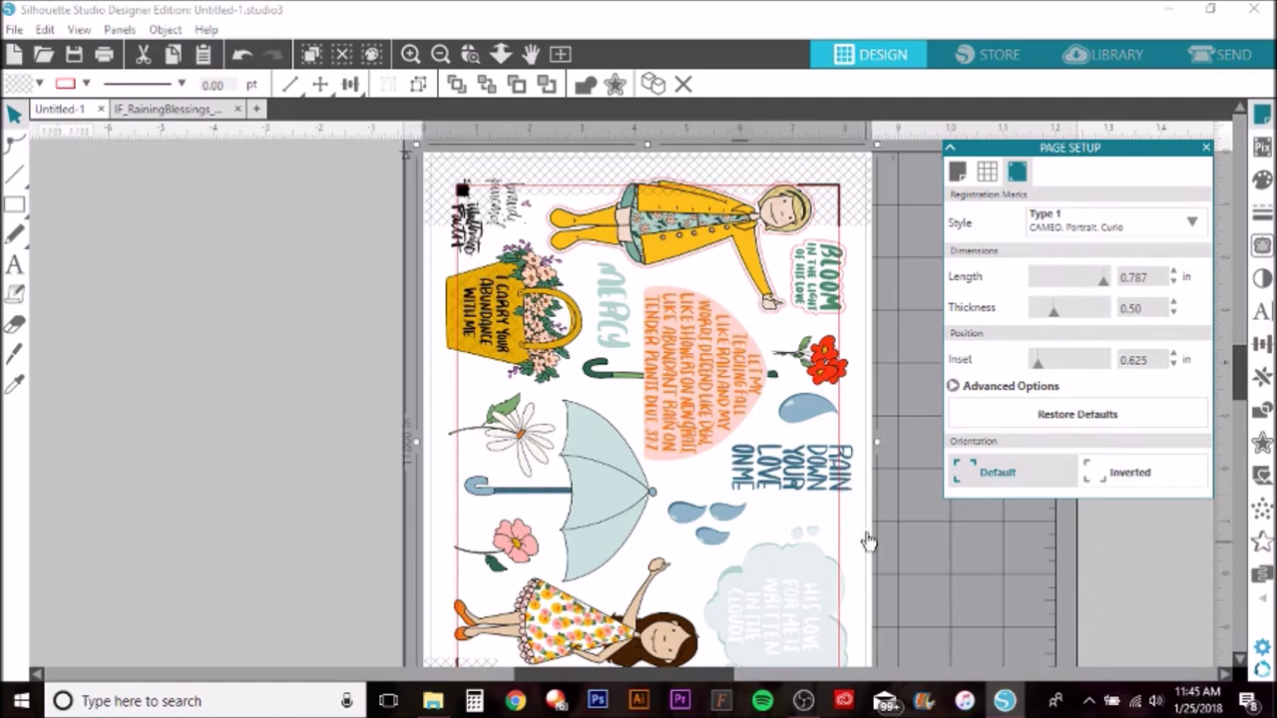
pyautogui.moveTo(1244, 389); pyautogui.dragTo(1240, 413)
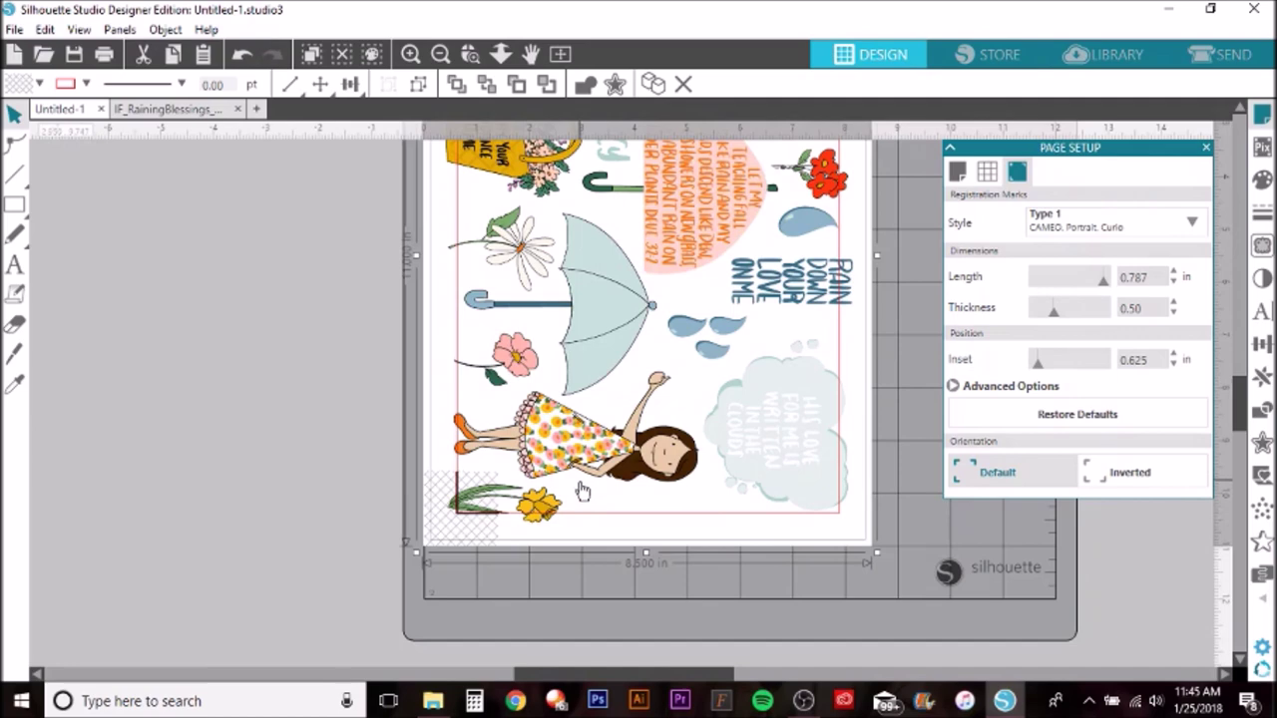
pyautogui.scroll(5, 636, 485)
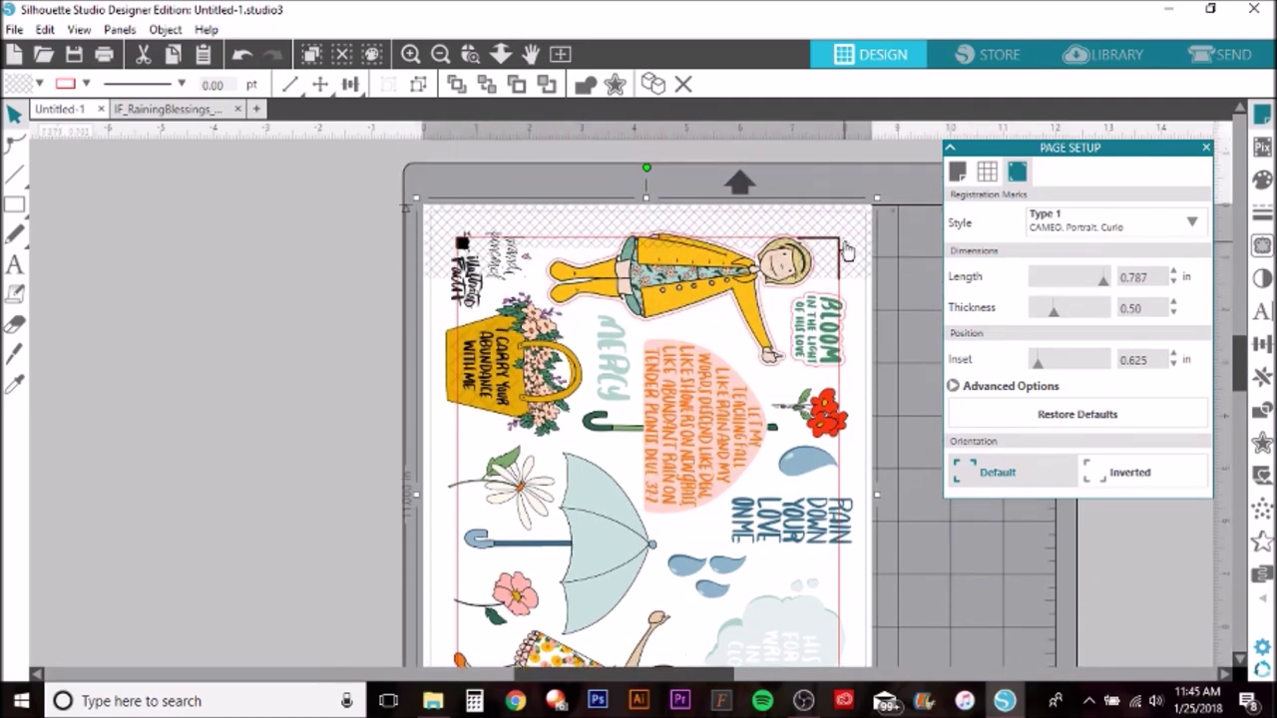
# Delete the BLOOM cut line, scale the Untitled-1 artwork to about 7.46 by 9.66 in and position it between the registration marks
pyautogui.moveTo(877, 199); pyautogui.dragTo(365, 293)
pyautogui.press('Delete')
pyautogui.moveTo(748, 333); pyautogui.dragTo(766, 309)
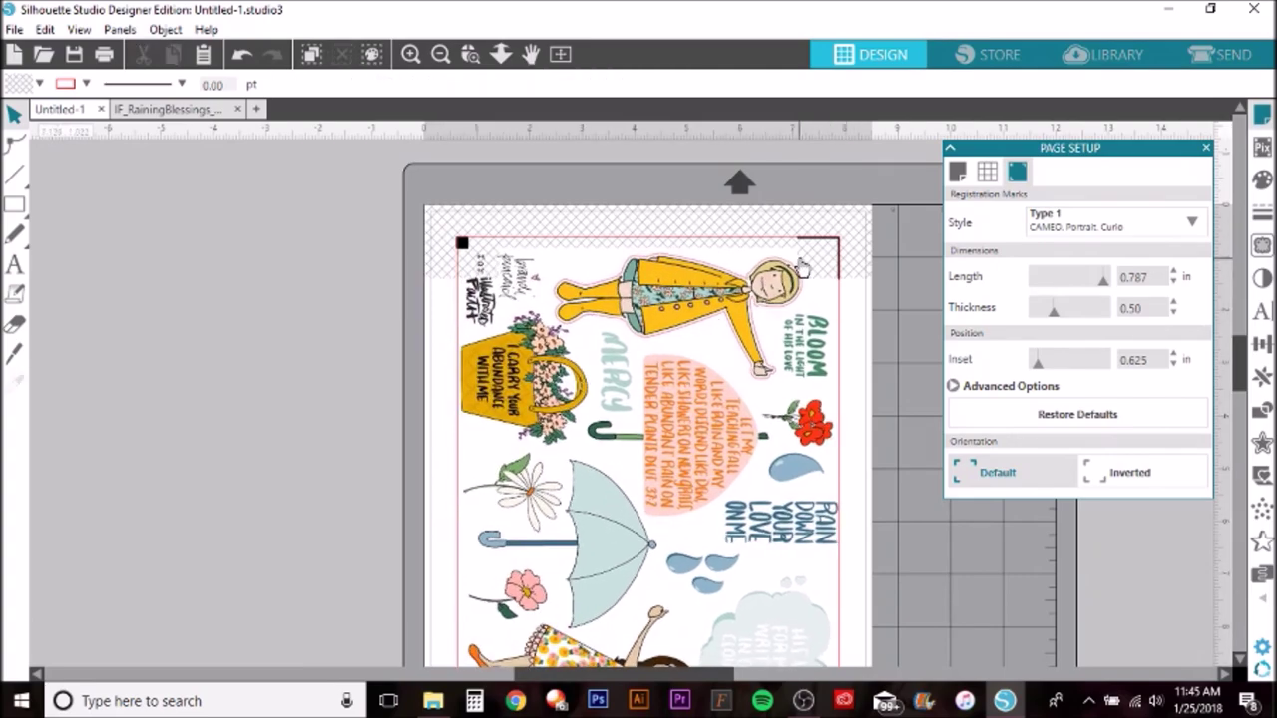
pyautogui.moveTo(860, 221); pyautogui.dragTo(850, 236)
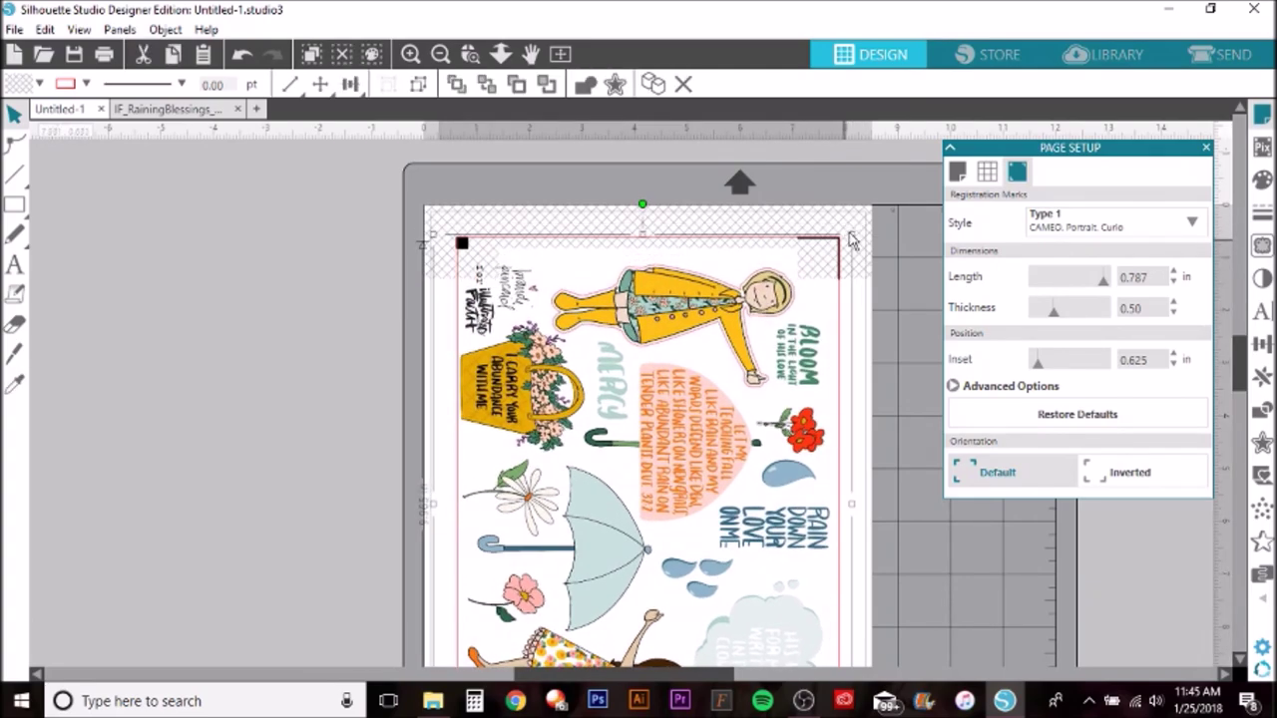
pyautogui.moveTo(717, 330); pyautogui.dragTo(724, 317)
pyautogui.scroll(-3, 730, 367)
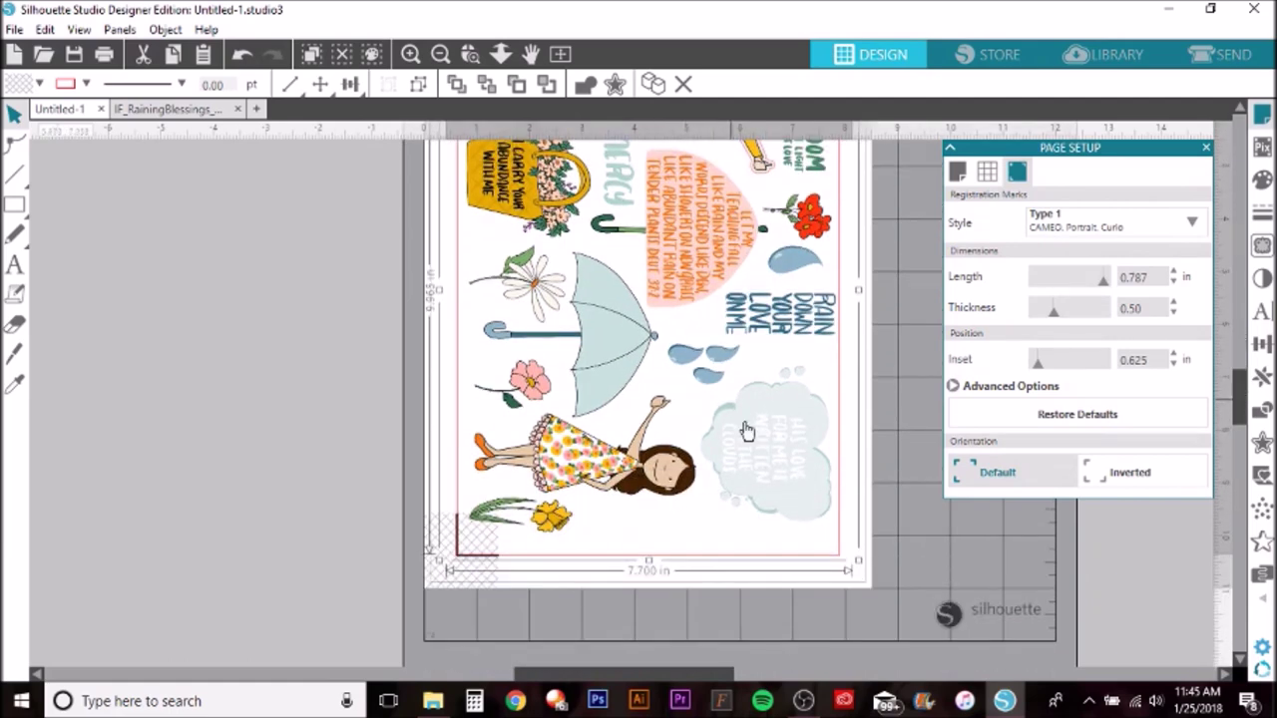
pyautogui.moveTo(856, 560); pyautogui.dragTo(841, 547)
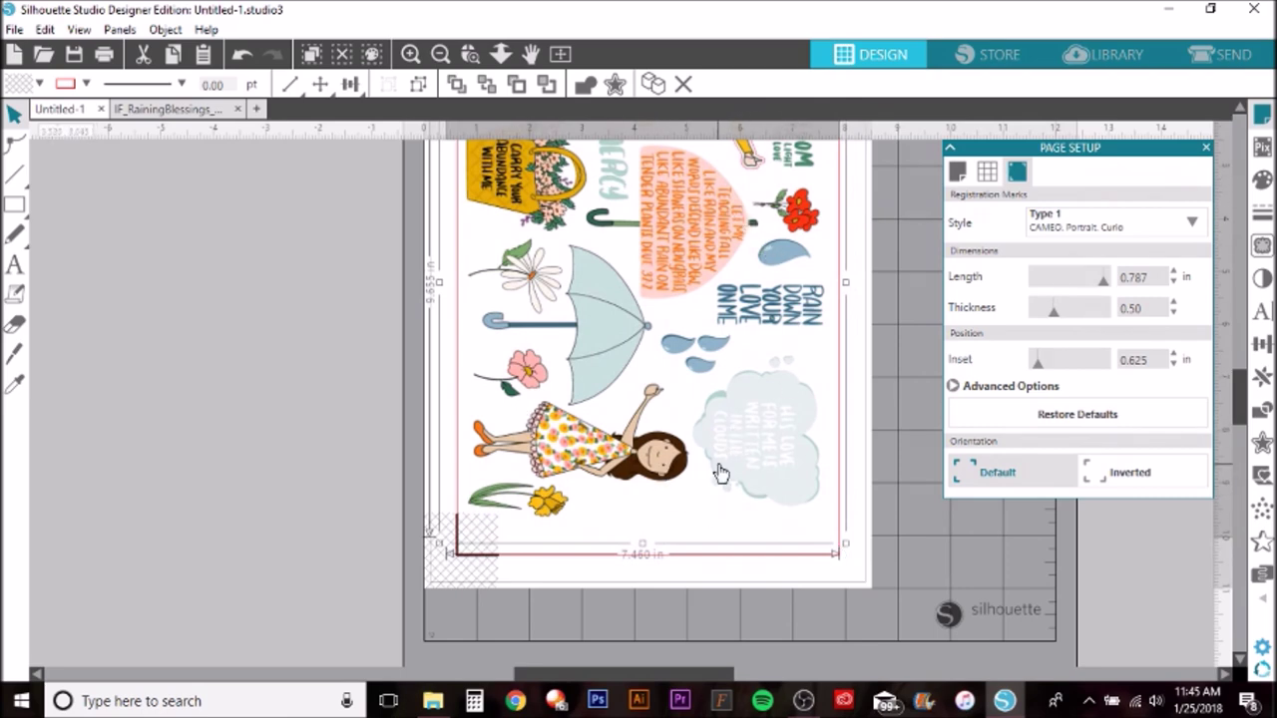
pyautogui.scroll(4, 698, 449)
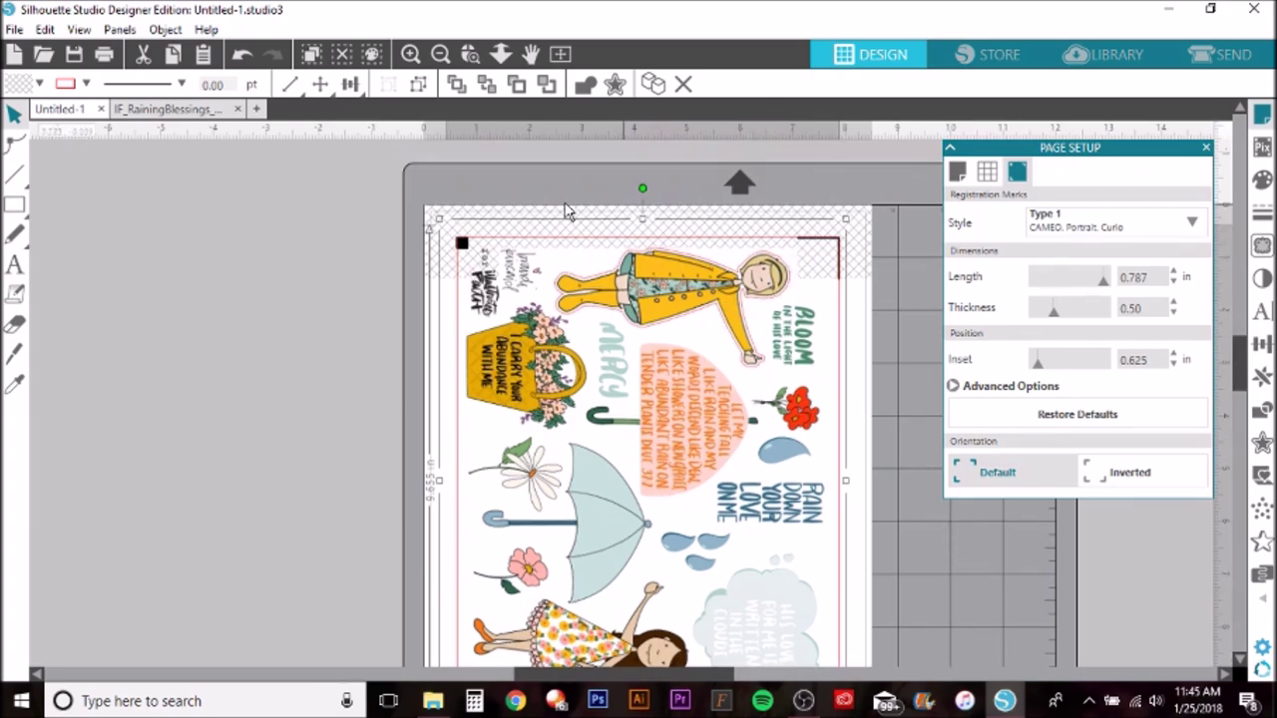
# Switch to the IF_RainingBlessings_p1 document, locate the Print command without printing, and deselect the artwork
pyautogui.click(168, 112)
pyautogui.scroll(-2, 758, 528)
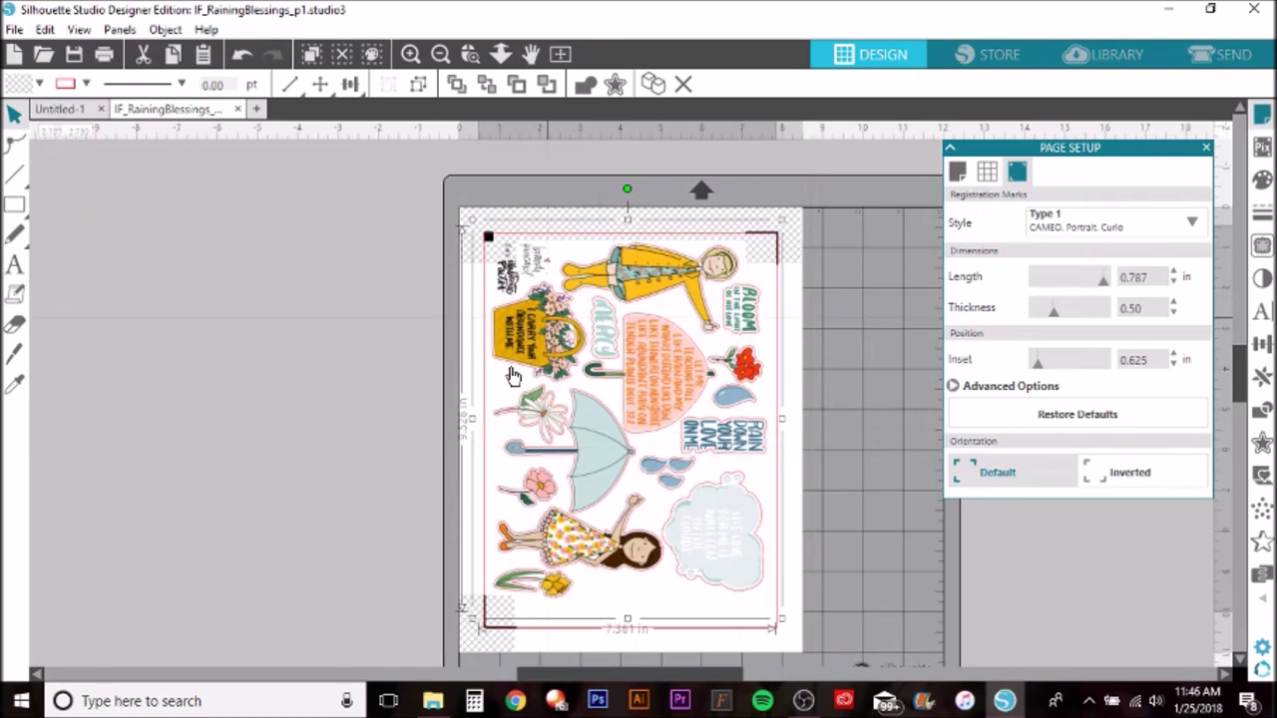
pyautogui.click(14, 29)
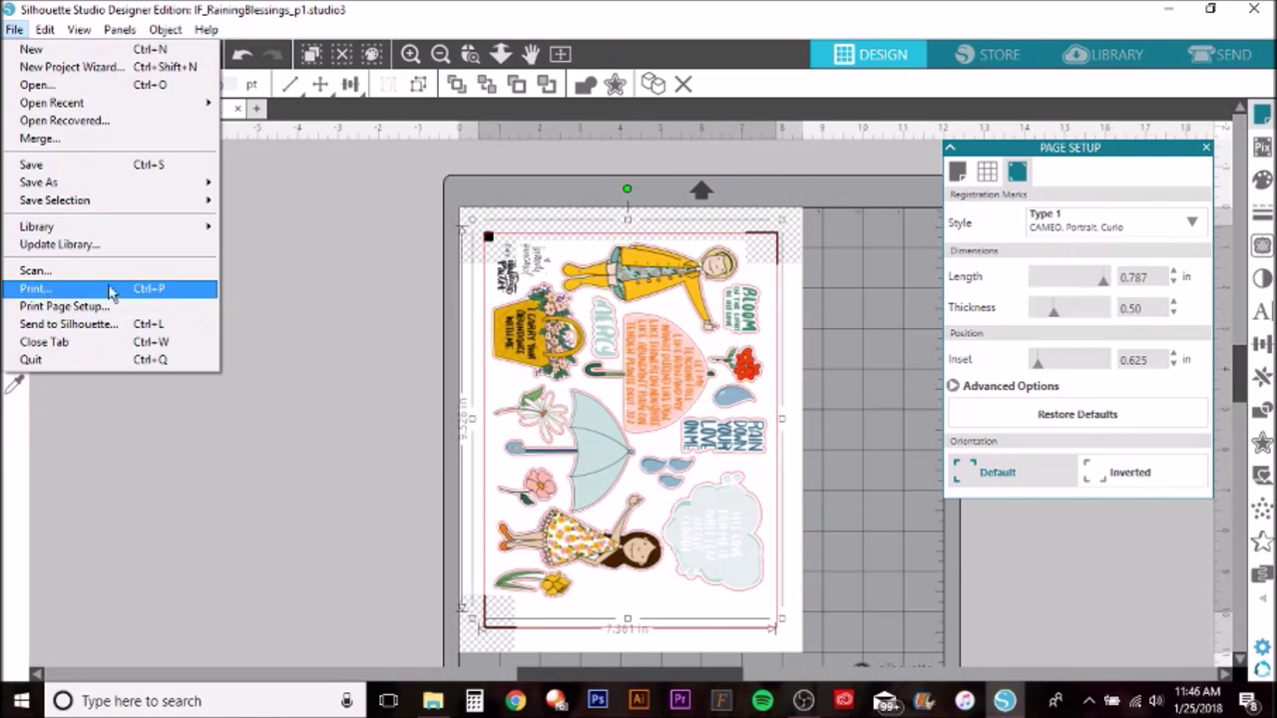
pyautogui.click(317, 261)
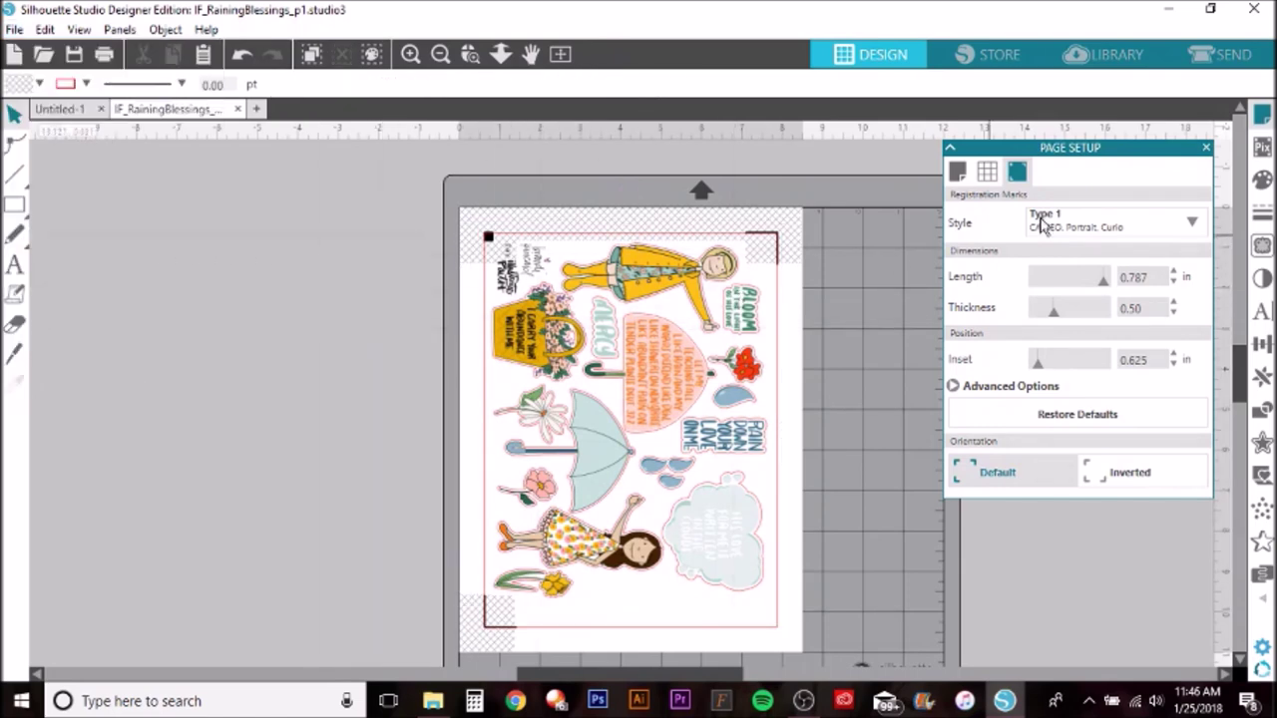
# Open the Send view for the finished page and set the cutting material to the user-defined Neenah 65lb cardstock
pyautogui.click(1222, 54)
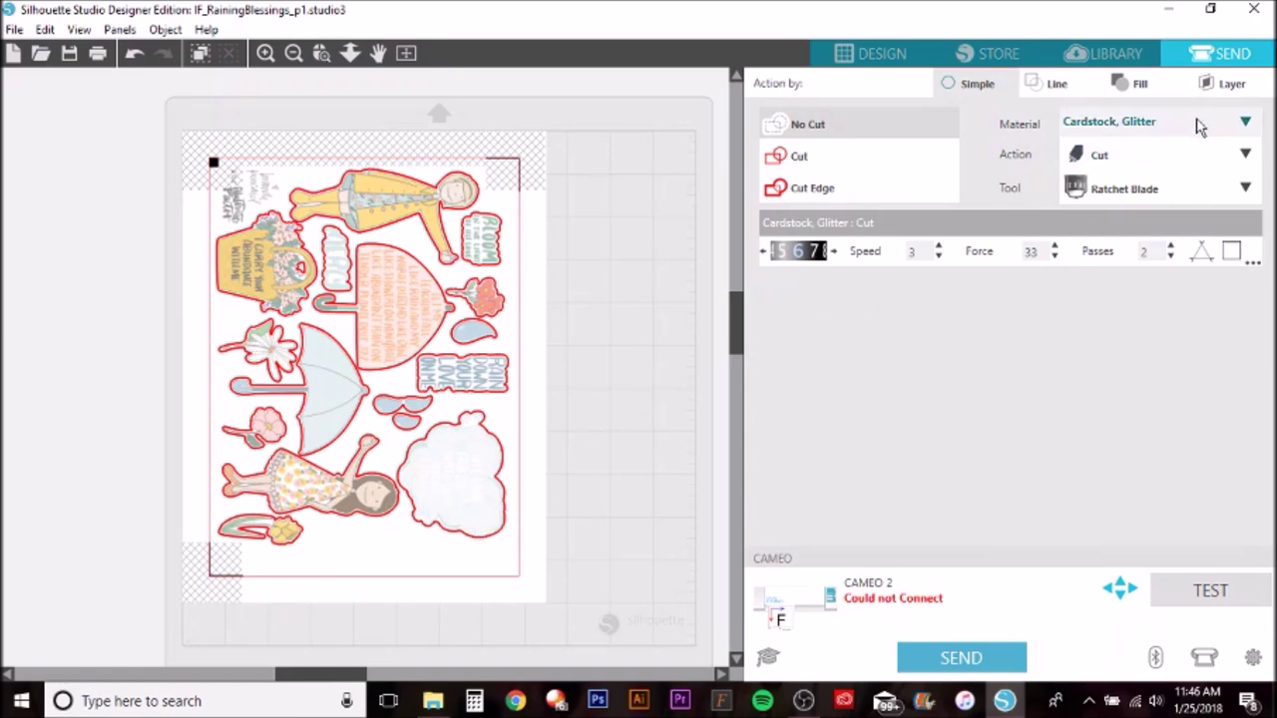
pyautogui.click(1245, 124)
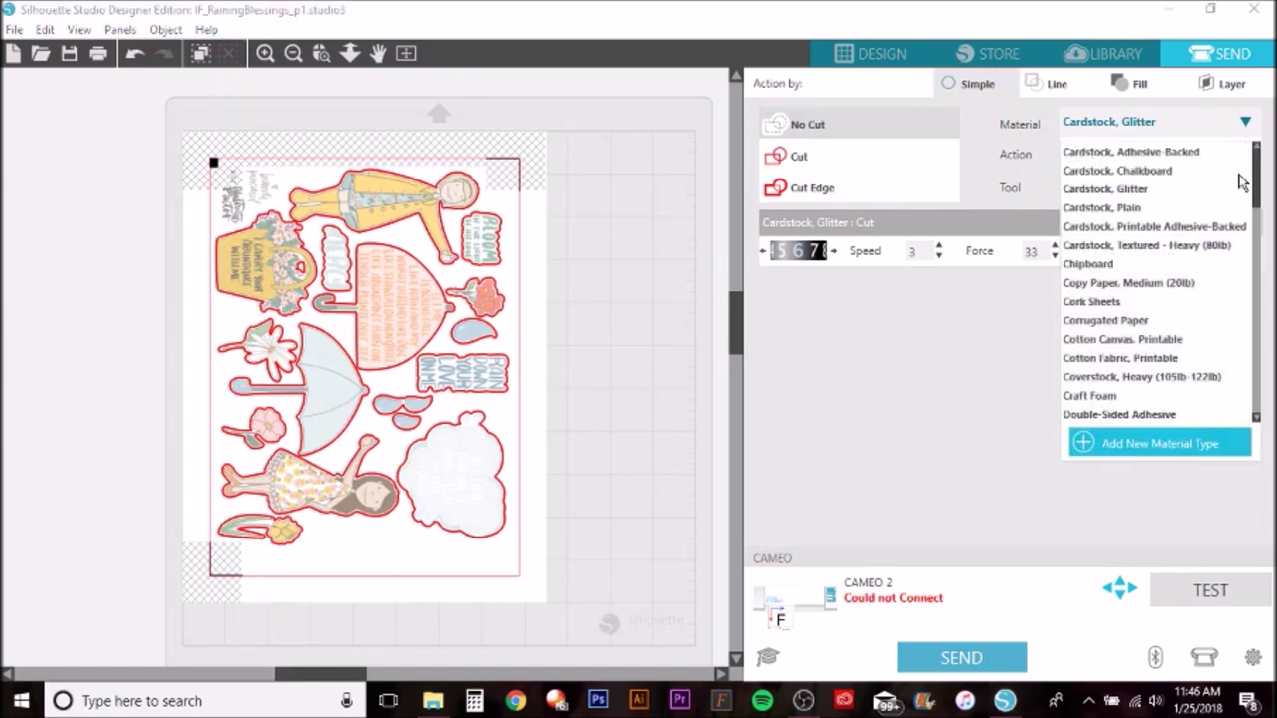
pyautogui.moveTo(1260, 171); pyautogui.dragTo(1240, 406)
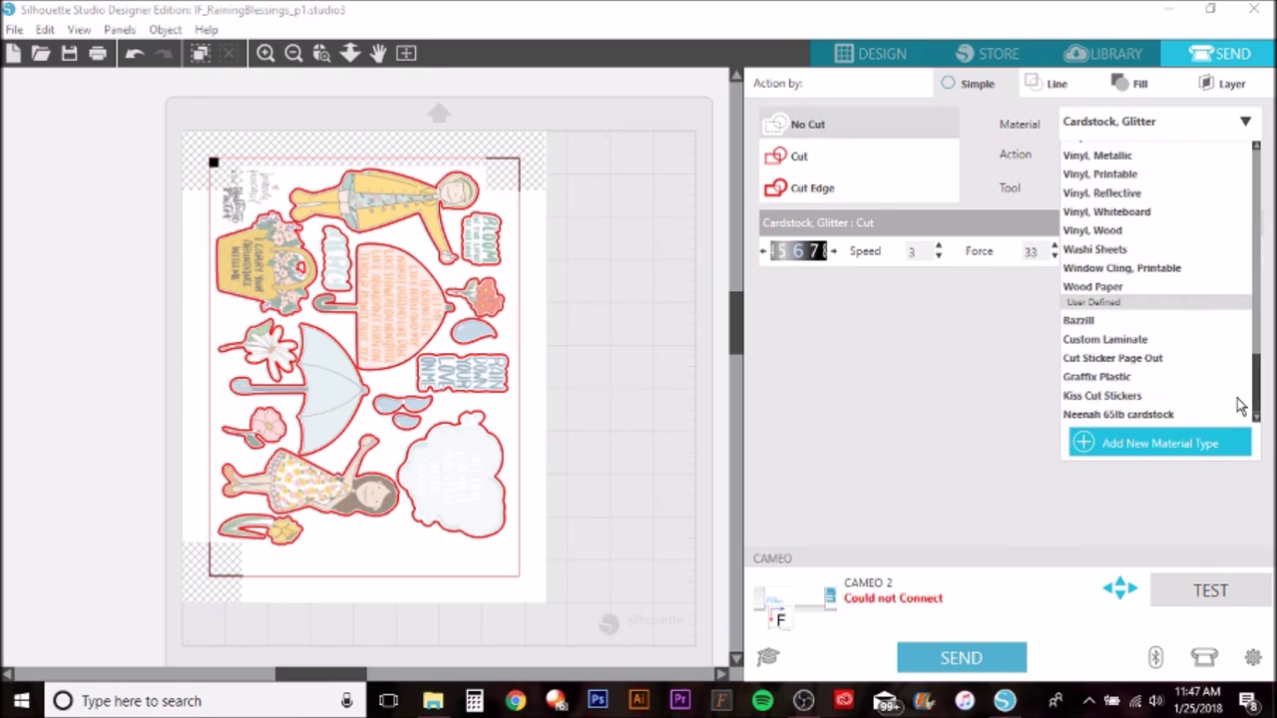
pyautogui.click(1132, 416)
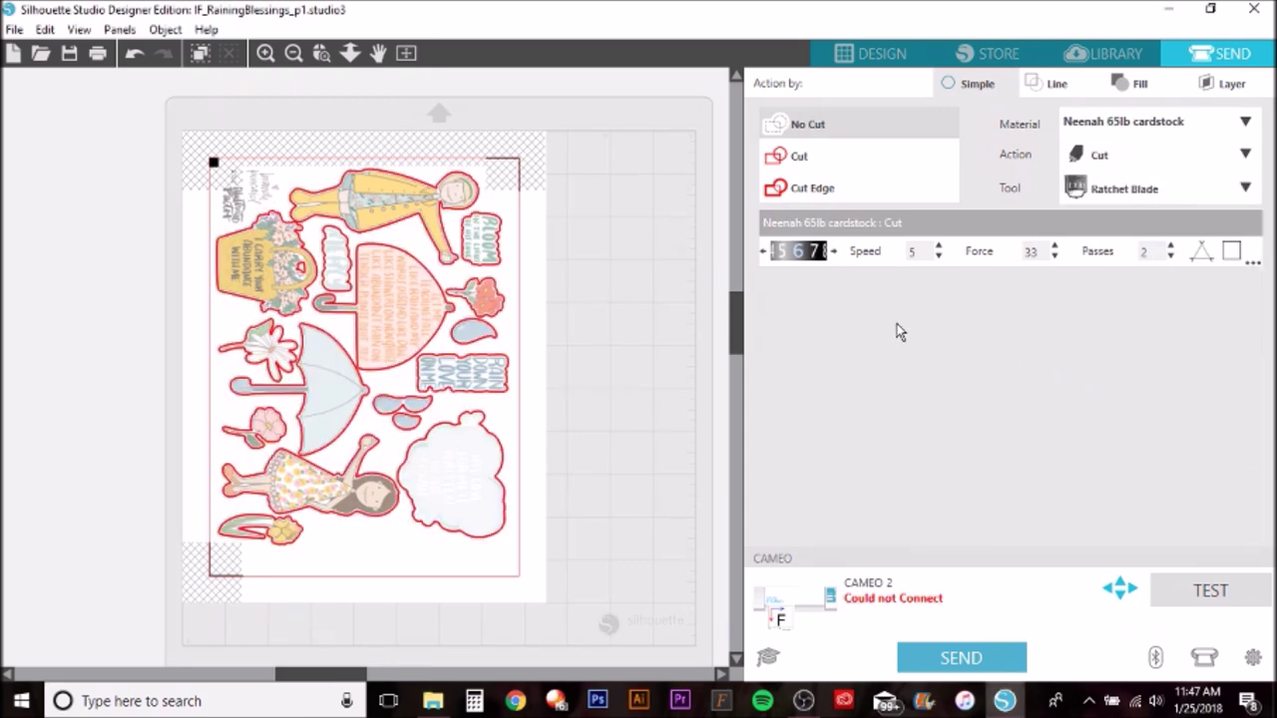